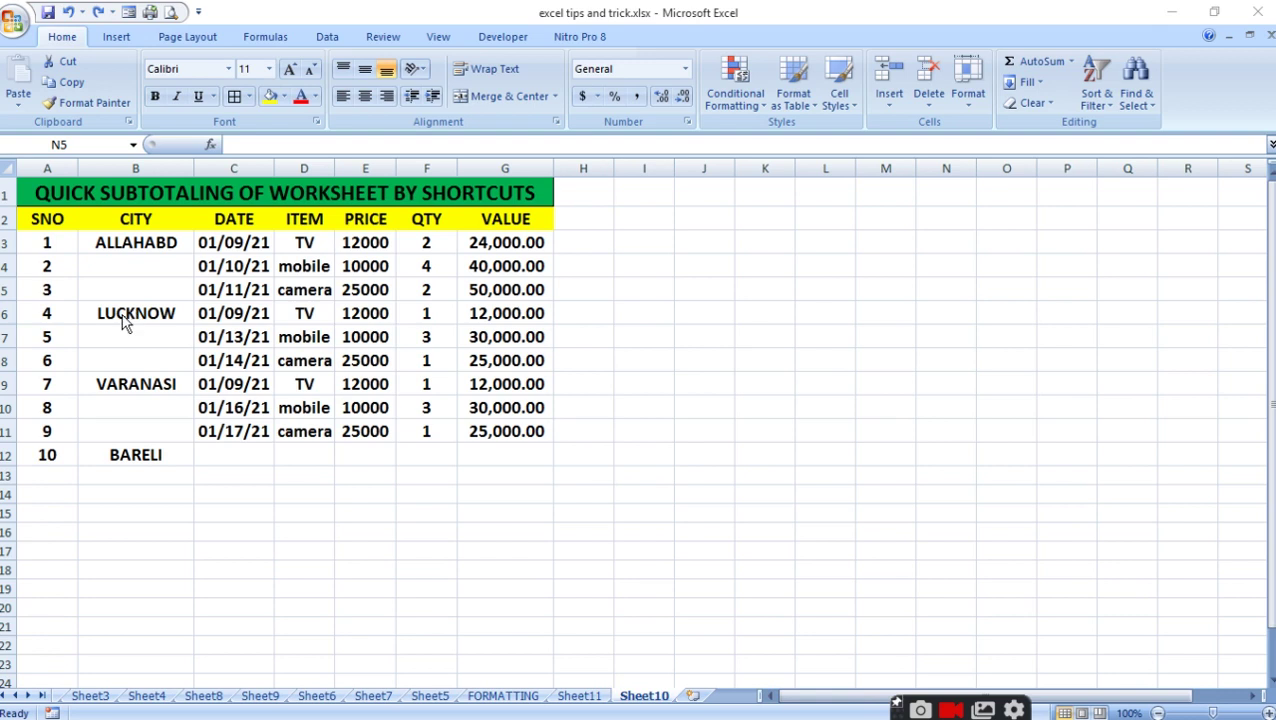
Insert a blank row above LUCKNOW and sum the ALLAHABD values G3:G5 into G6
right_click(8, 313)
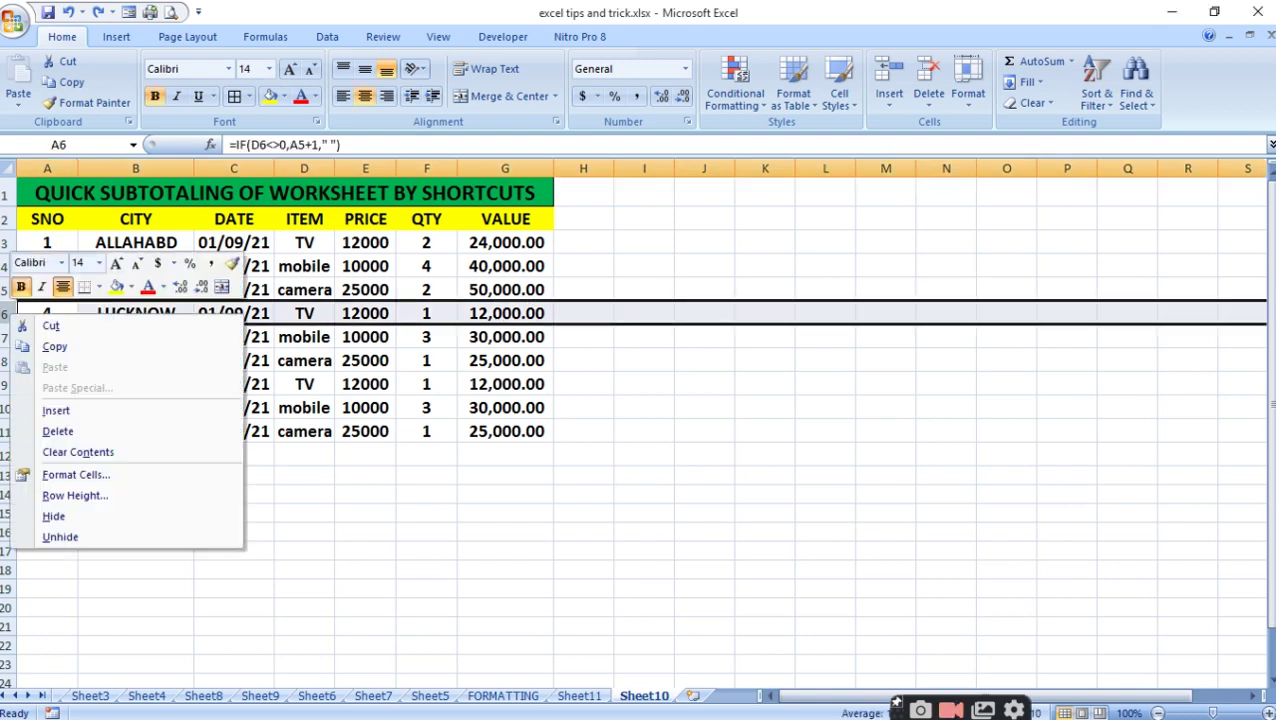
click(60, 412)
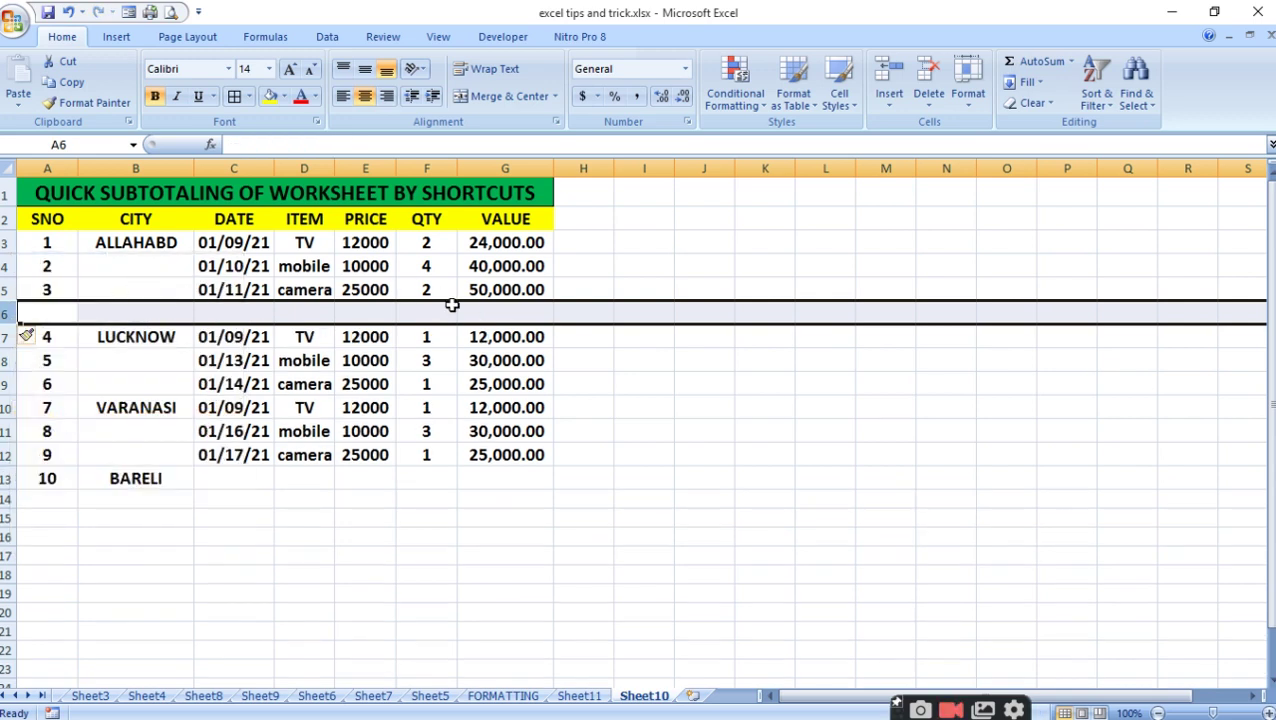
click(508, 319)
click(1042, 62)
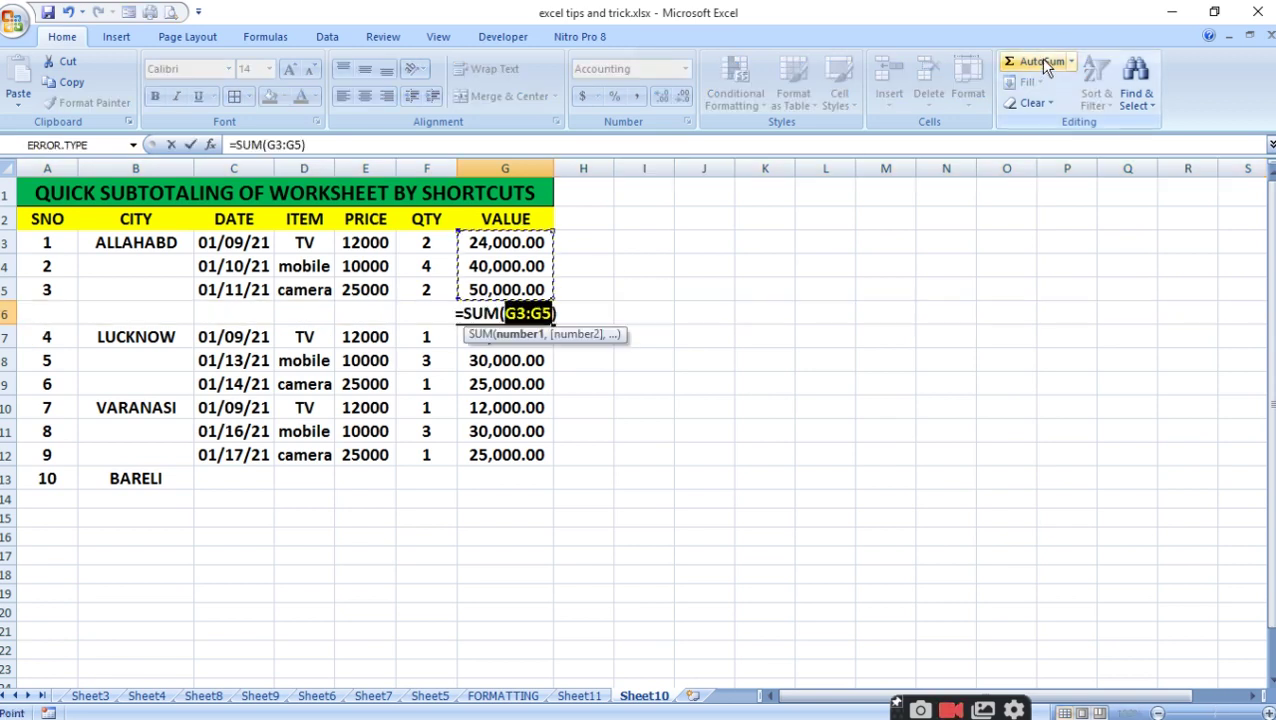
key(Return)
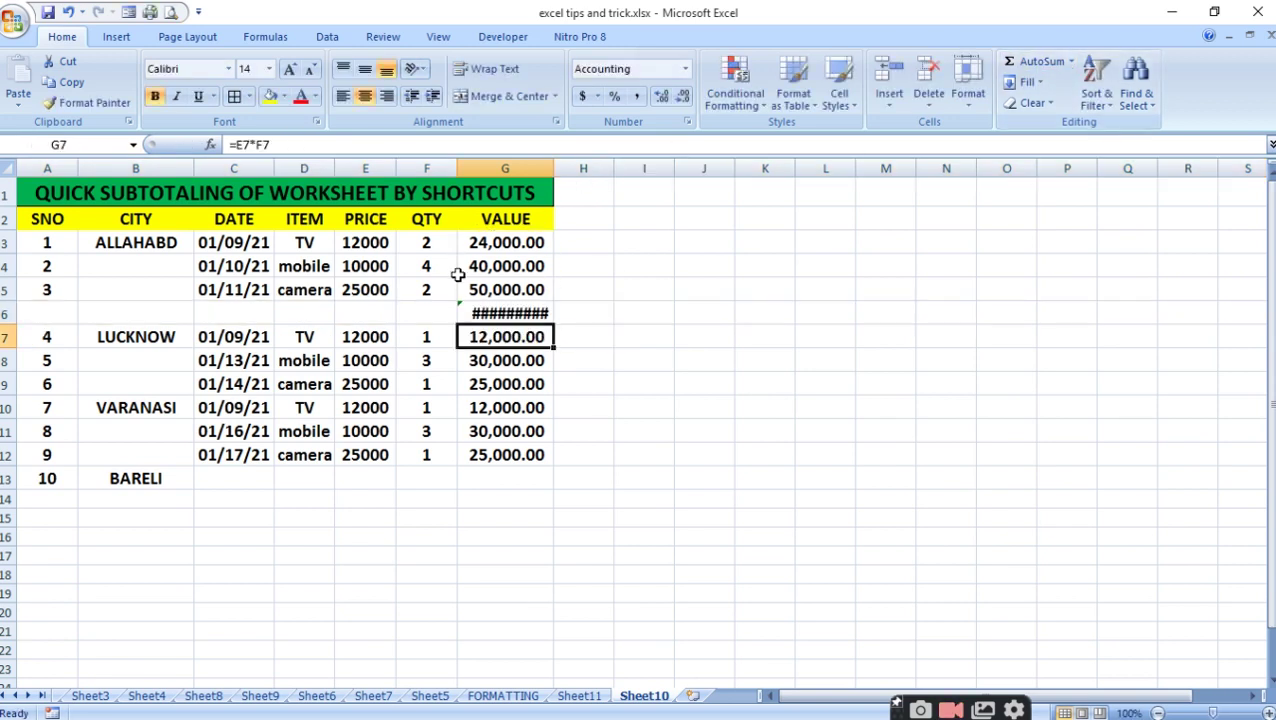
Widen column G to show 114,000.00 and sum ALLAHABD quantities F3:F5 into F6 (8)
drag(554, 168, 620, 168)
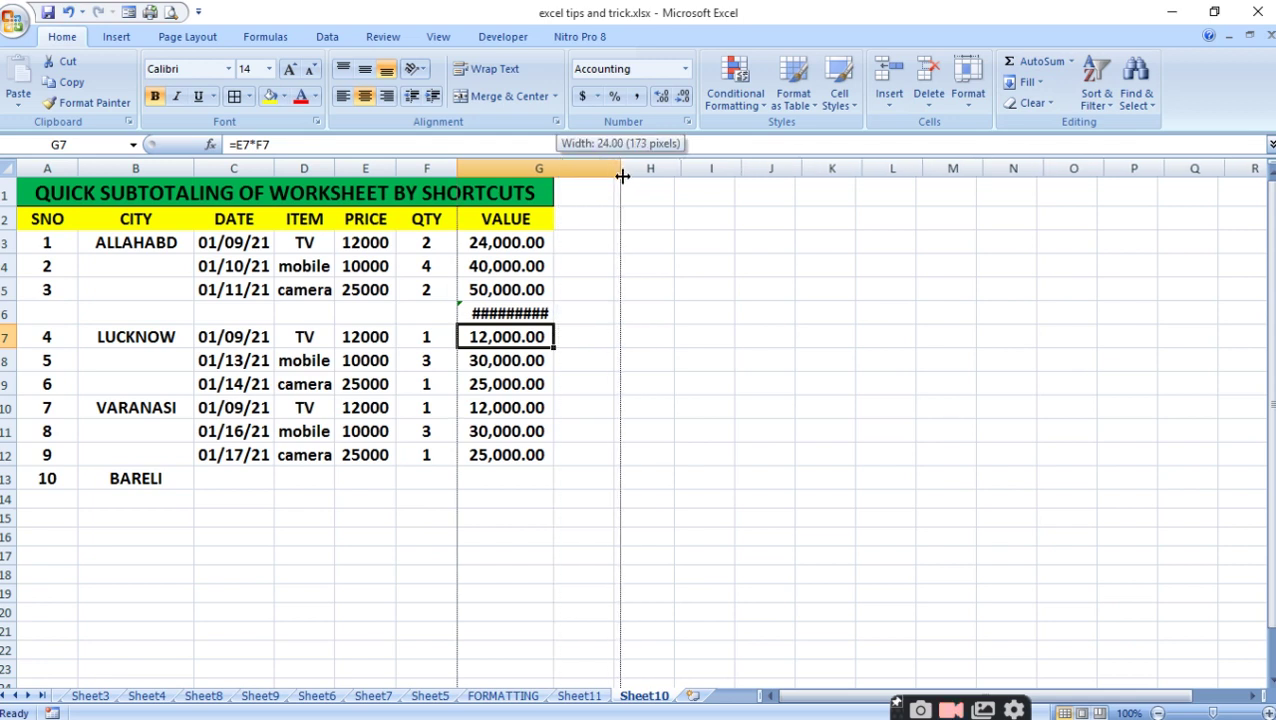
click(410, 312)
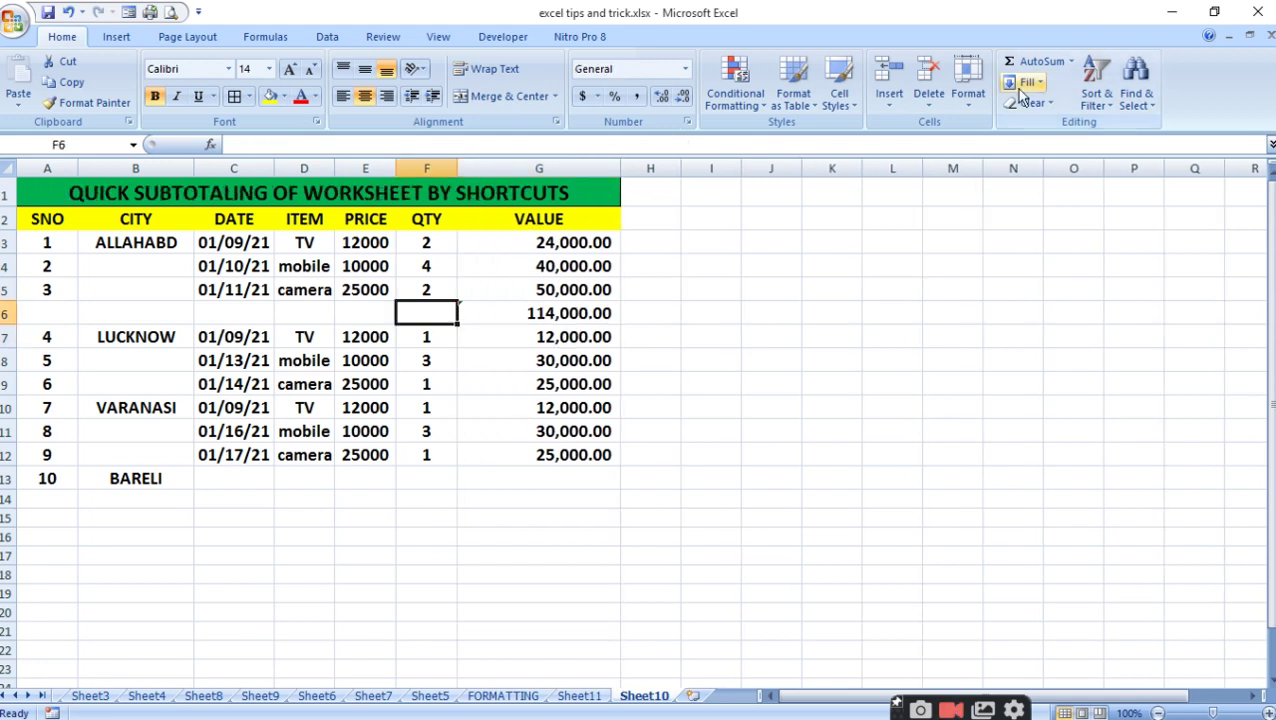
click(1037, 62)
key(Return)
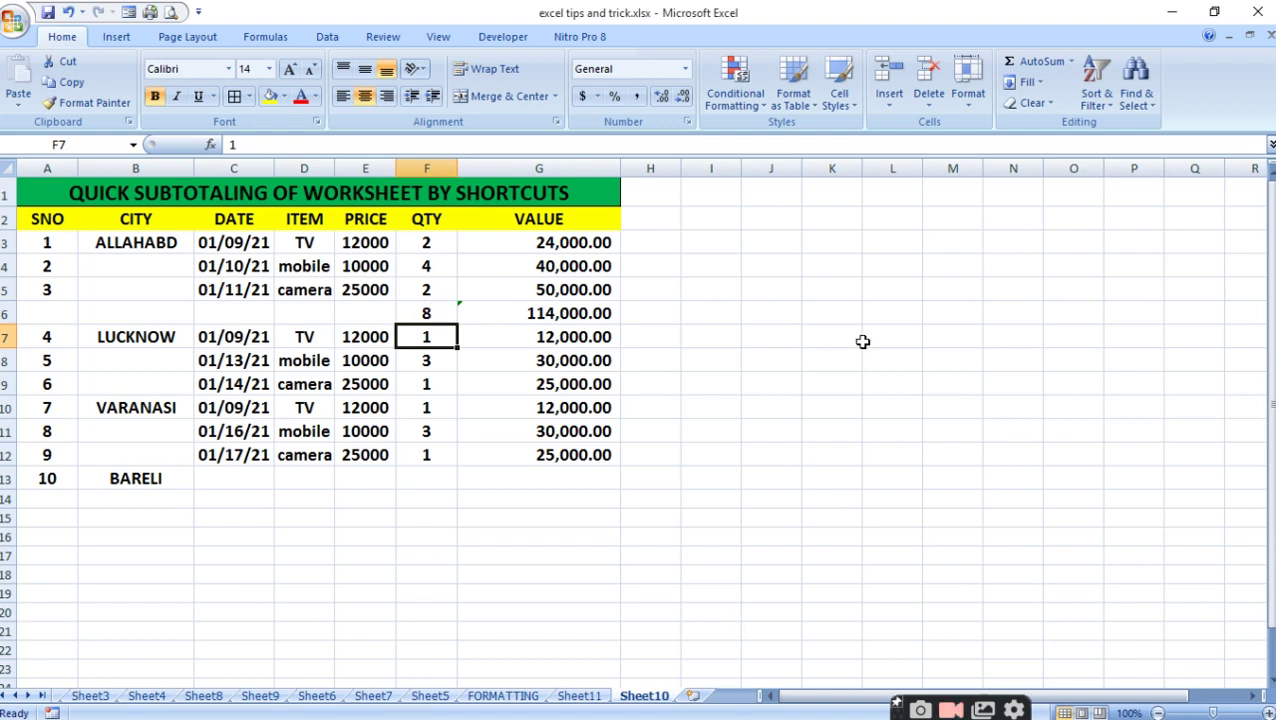
Undo the subtotals, the column G widening and the inserted blank row
key(ctrl+z)
key(ctrl+z)
key(ctrl+z)
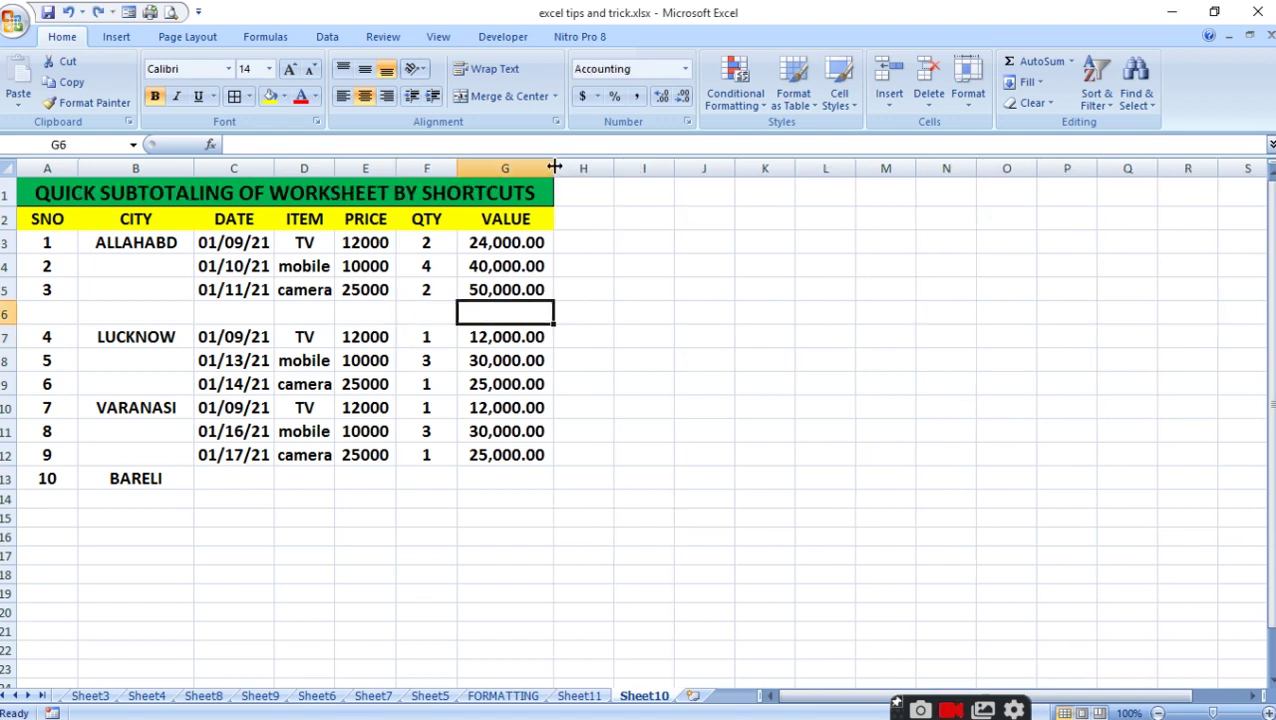
drag(554, 167, 590, 167)
key(ctrl+z)
key(ctrl+z)
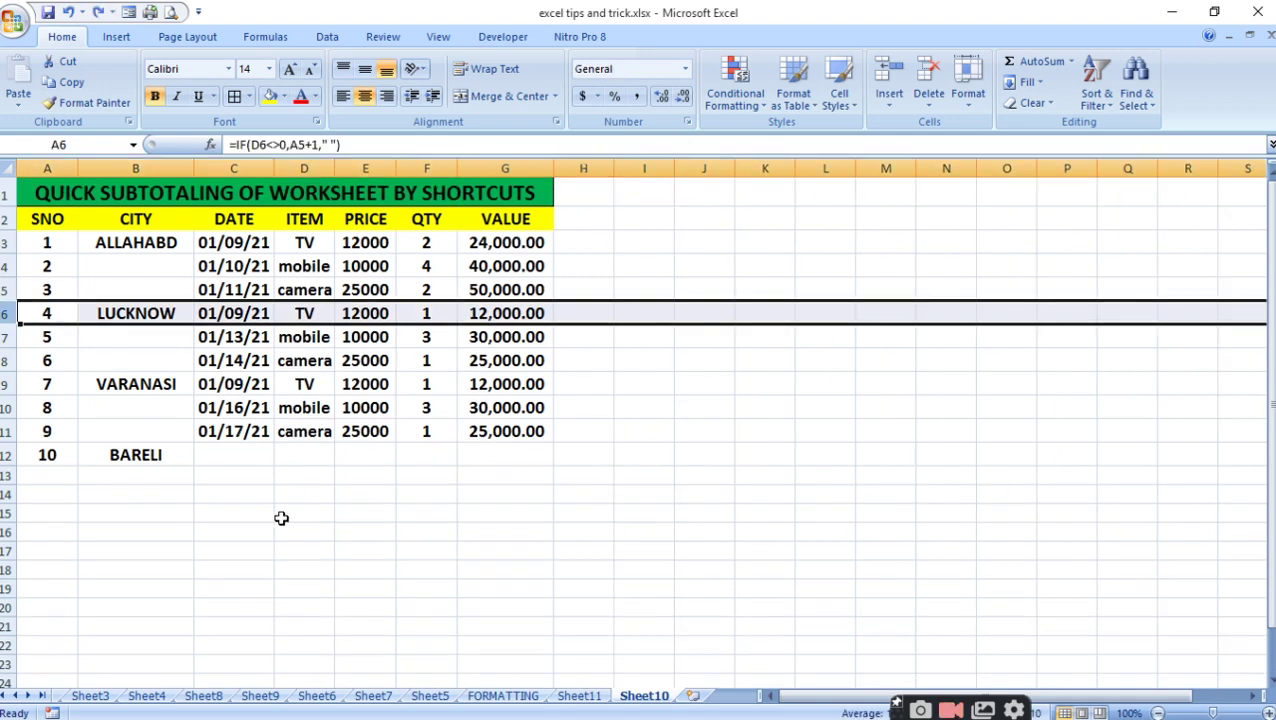
click(281, 517)
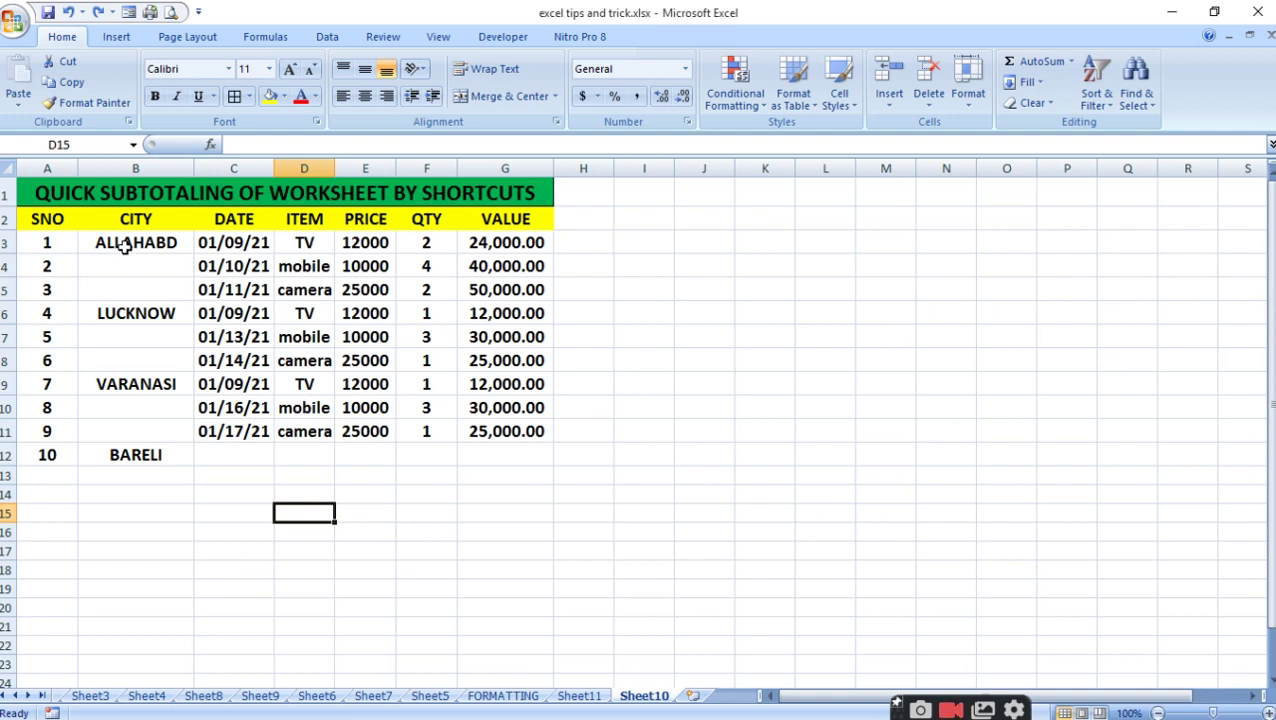
Select the CITY cells B5:B12, from row 5 down to BARELI
drag(124, 245, 145, 457)
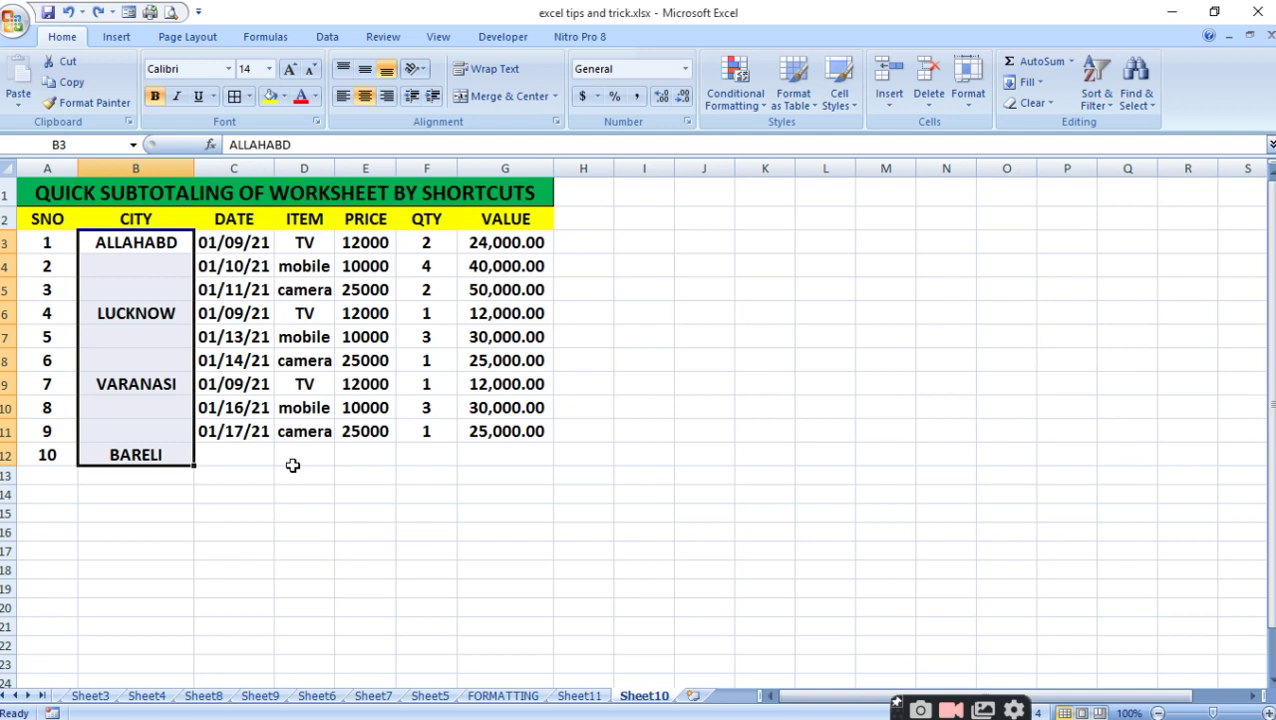
click(148, 289)
drag(150, 301, 155, 403)
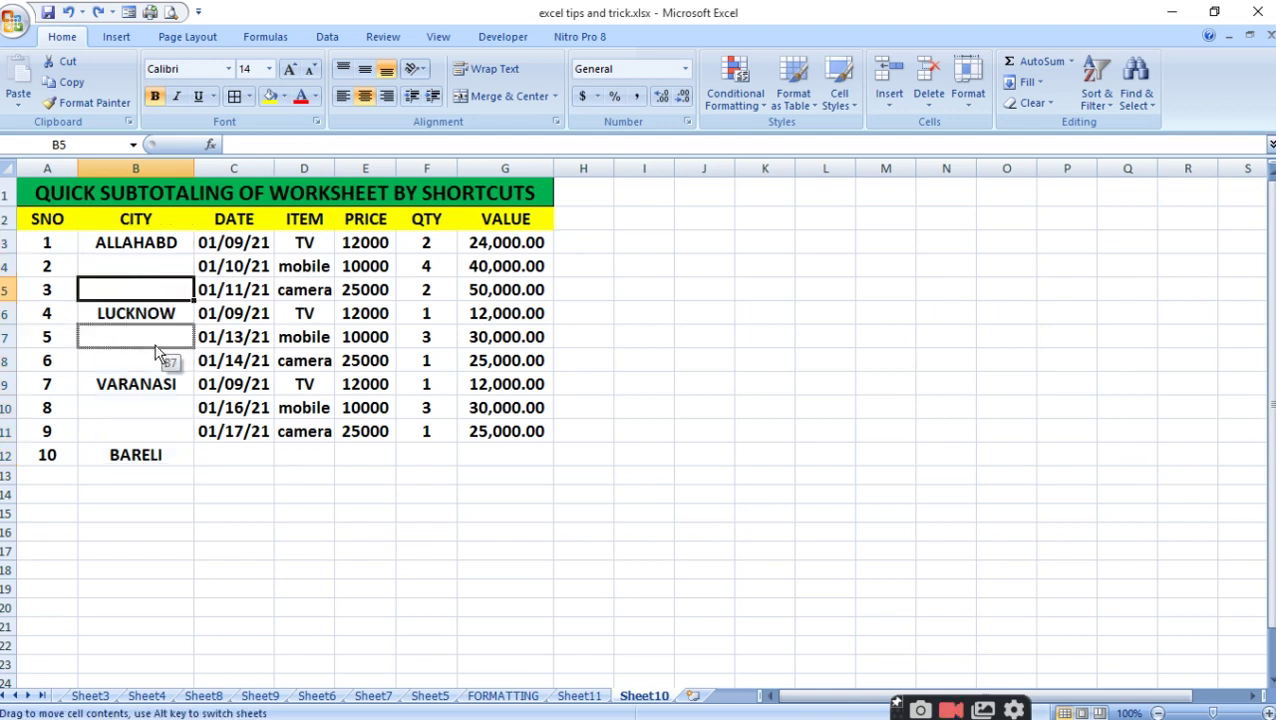
click(743, 368)
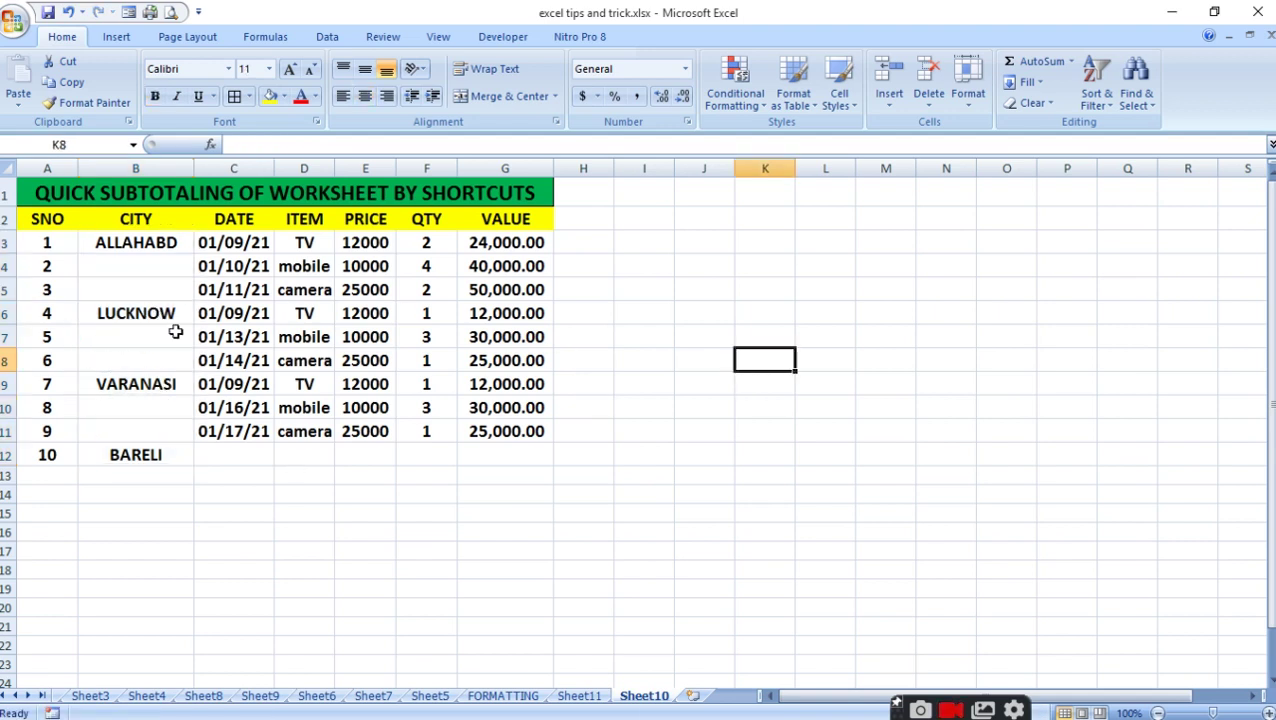
mouse_move(129, 291)
mouse_down()
mouse_move(146, 467)
mouse_move(148, 455)
mouse_up()
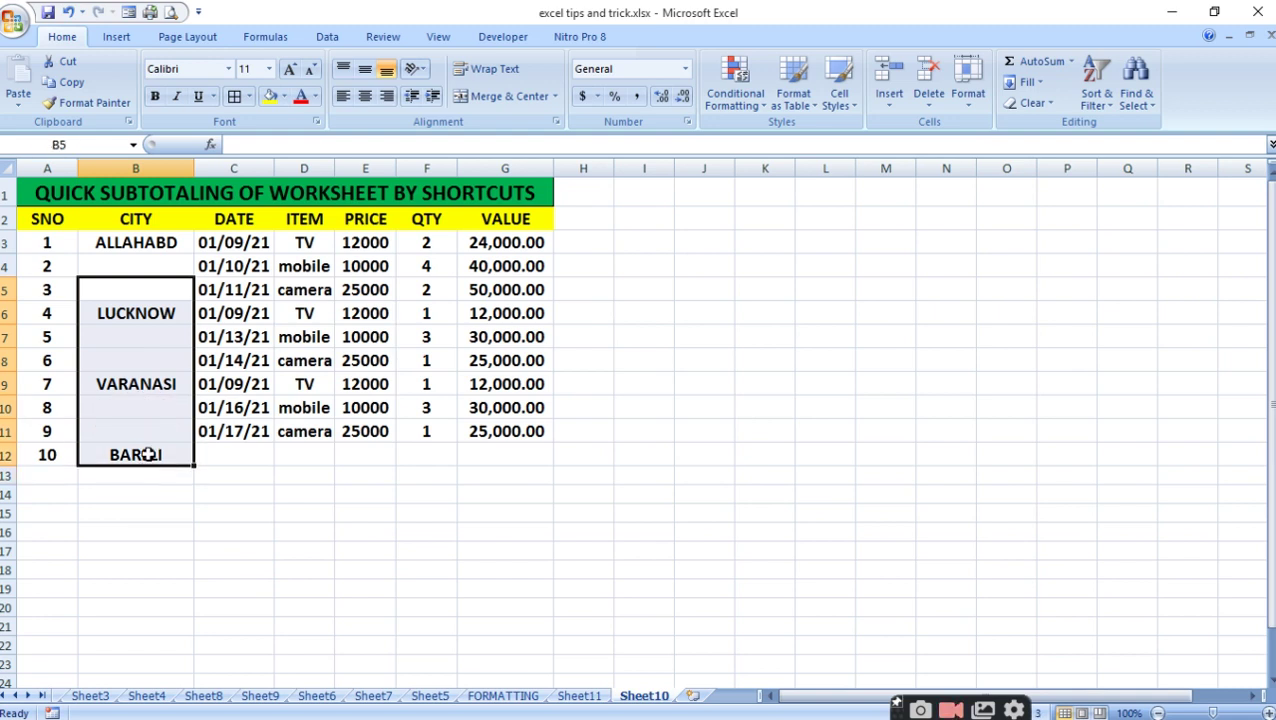
key(ctrl+g)
Use Go To Special Constants to pick the city names, then insert entire rows above LUCKNOW, VARANASI and BARELI
click(188, 468)
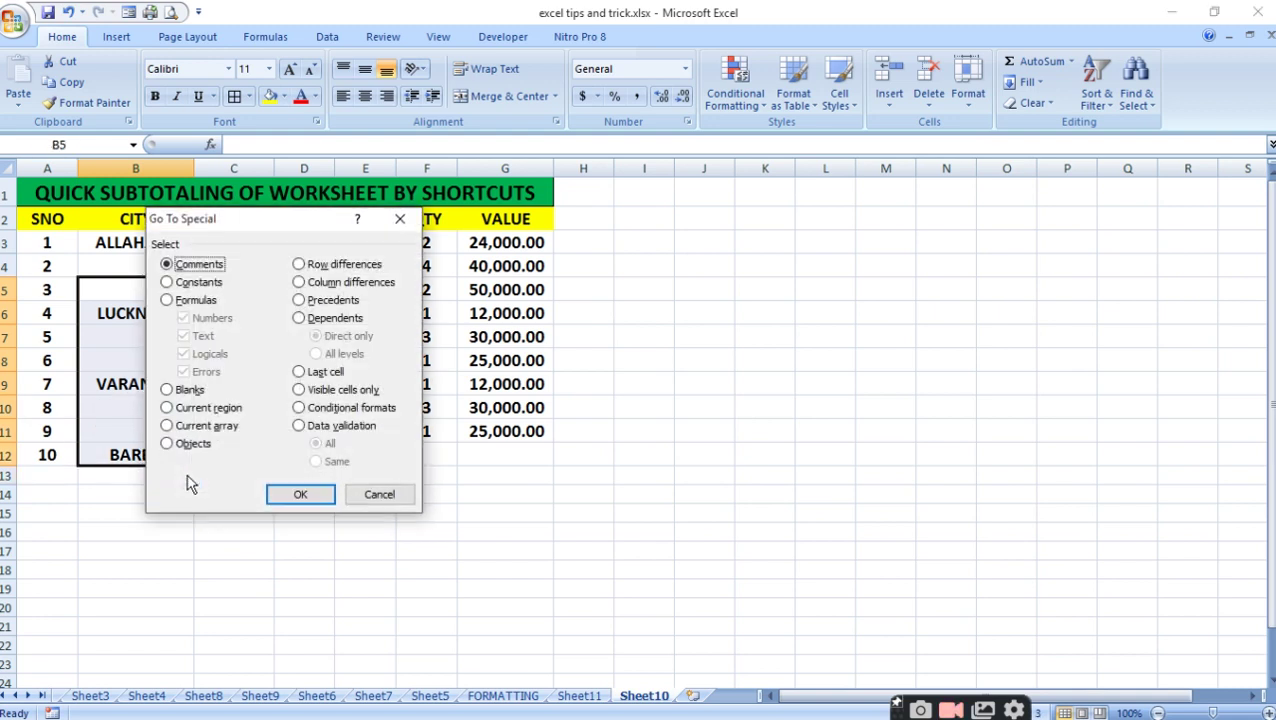
click(167, 282)
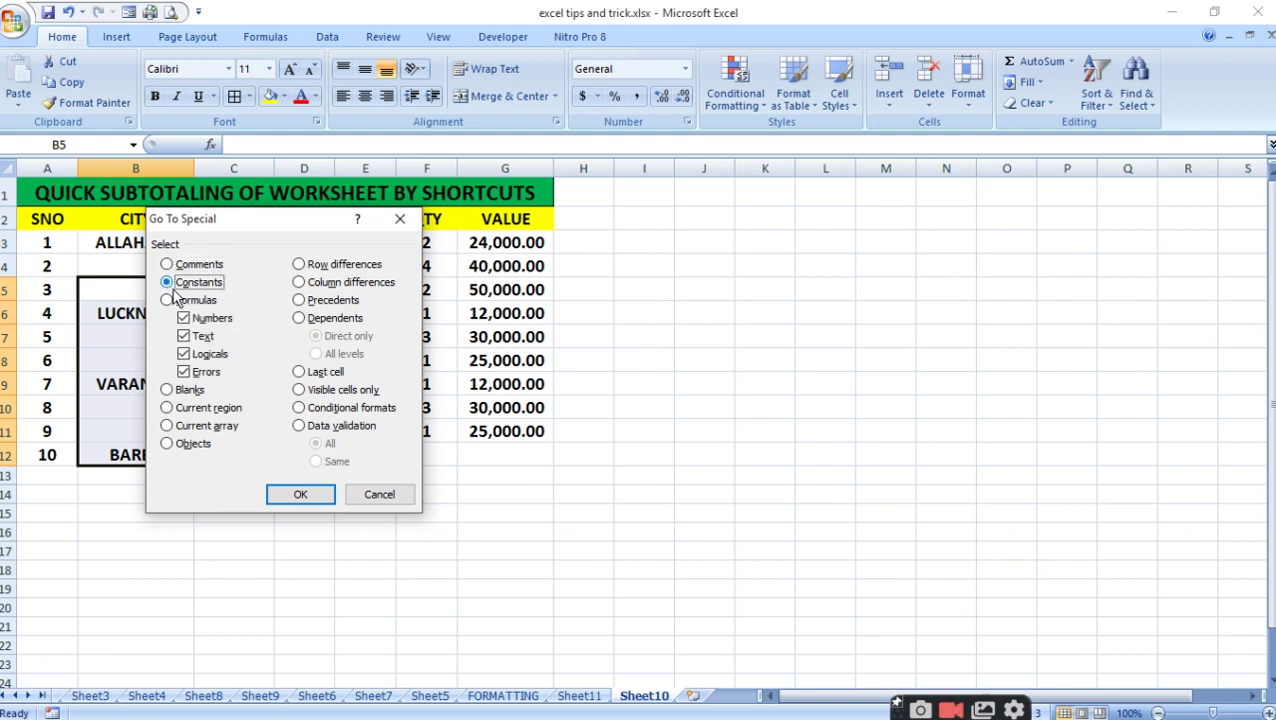
click(302, 496)
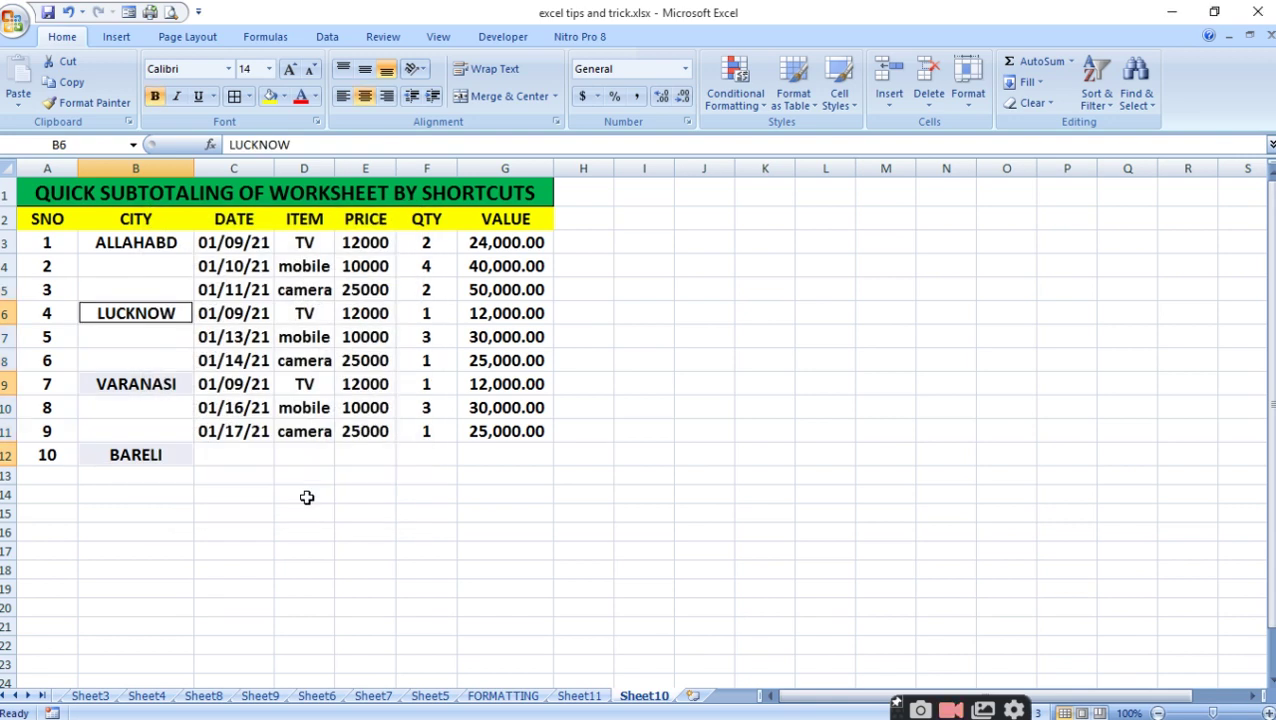
key(ctrl+shift+plus)
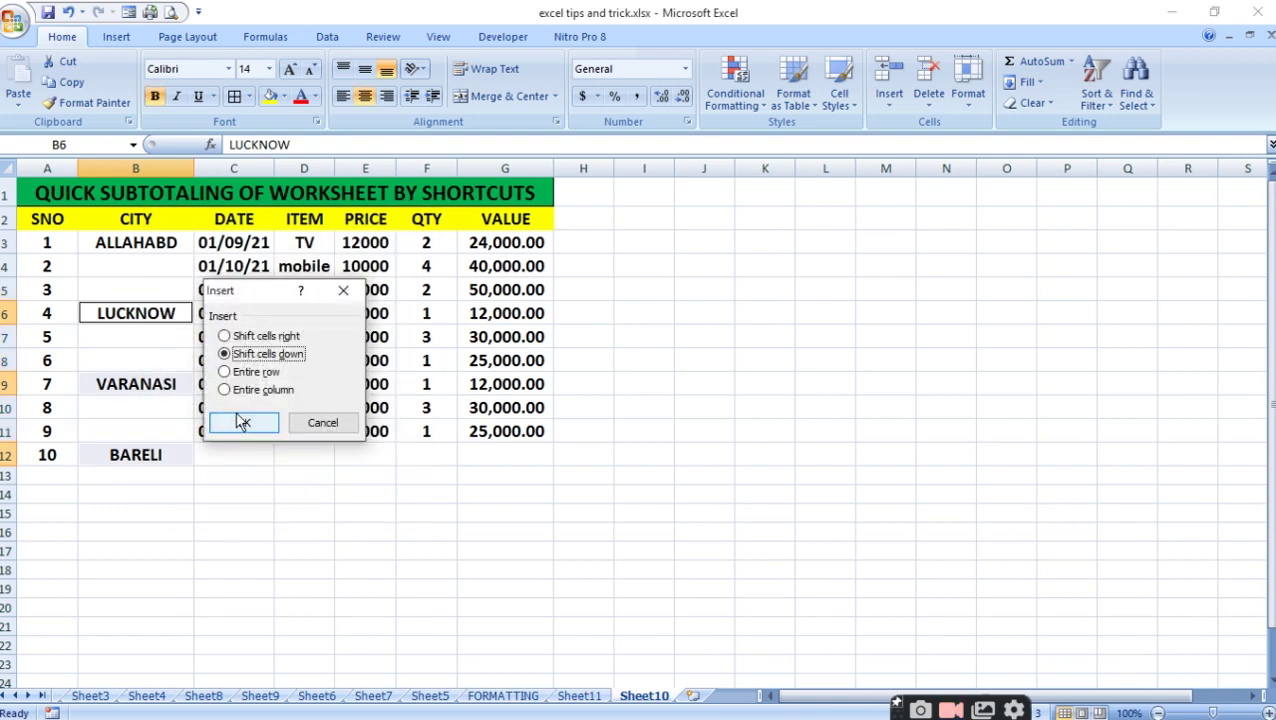
click(226, 372)
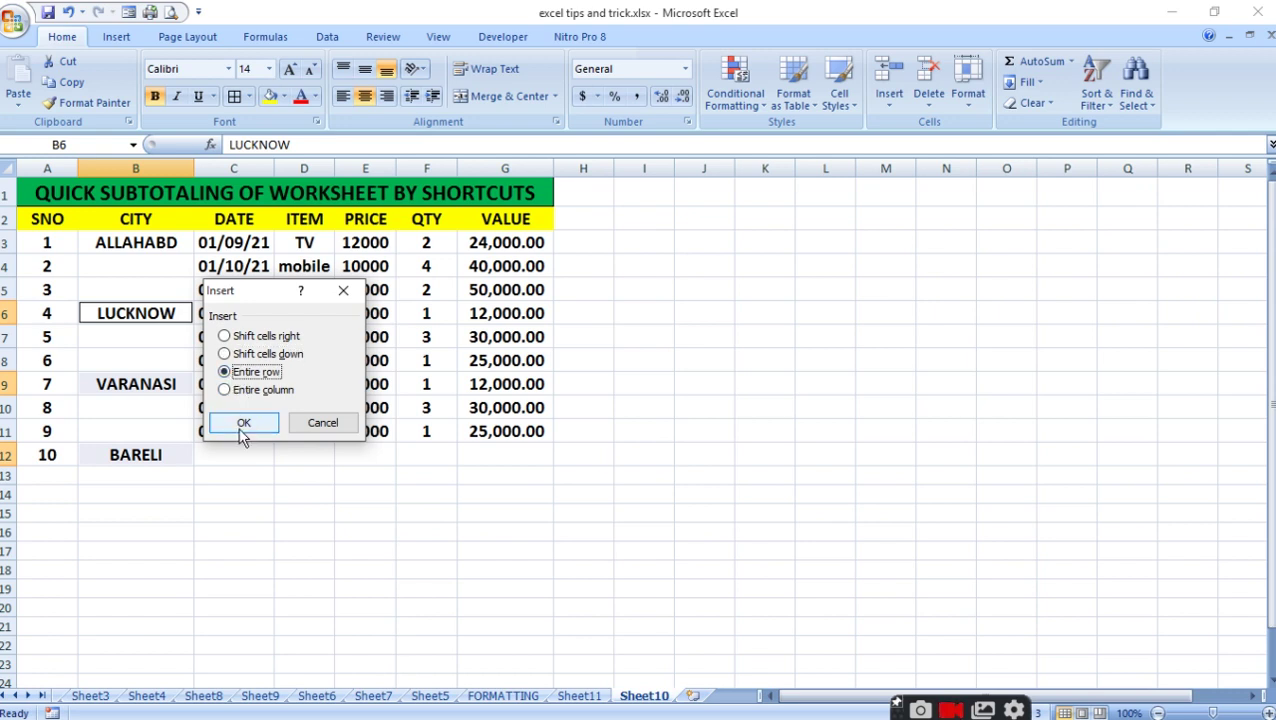
click(243, 423)
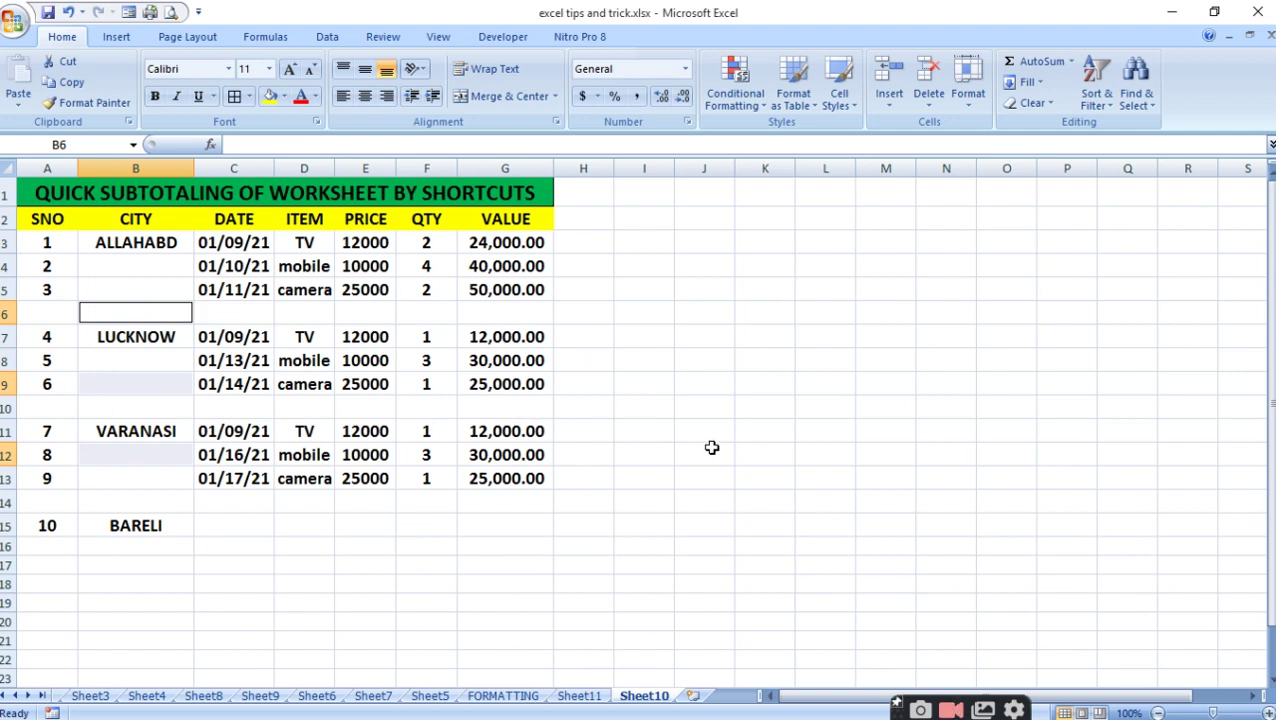
click(762, 482)
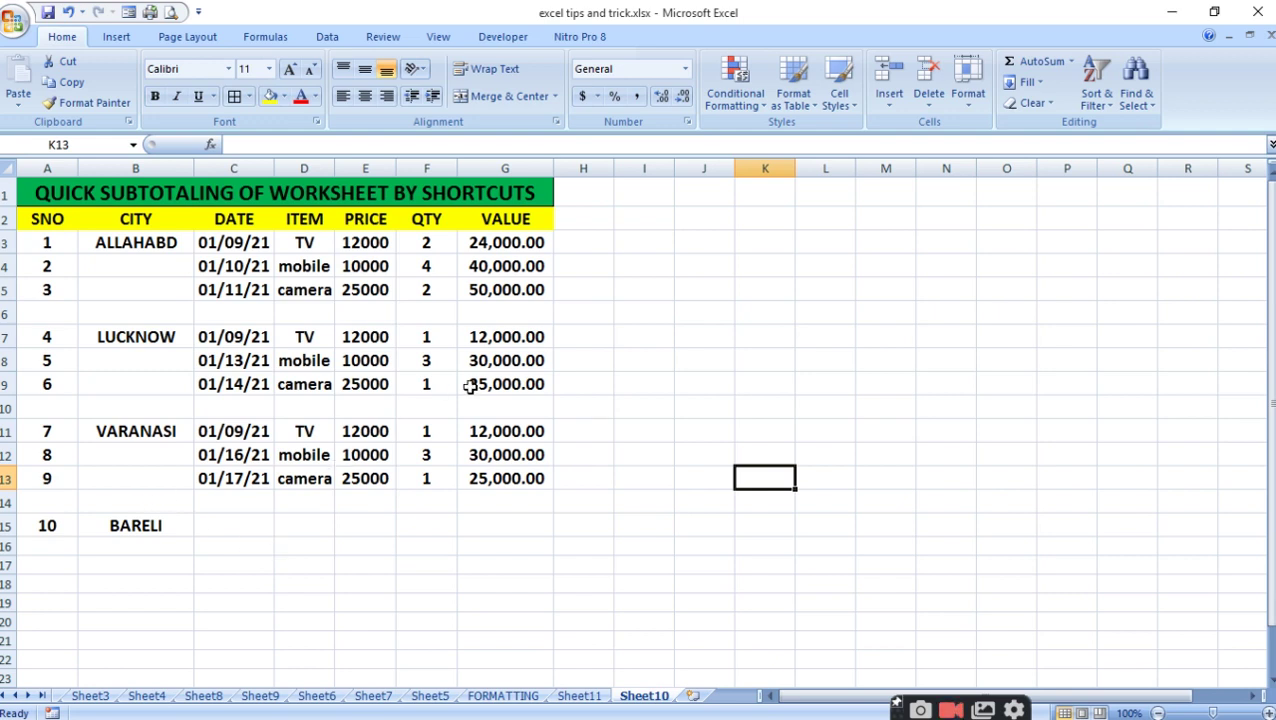
mouse_move(492, 240)
mouse_down()
mouse_move(506, 296)
mouse_move(503, 478)
mouse_move(499, 468)
mouse_up()
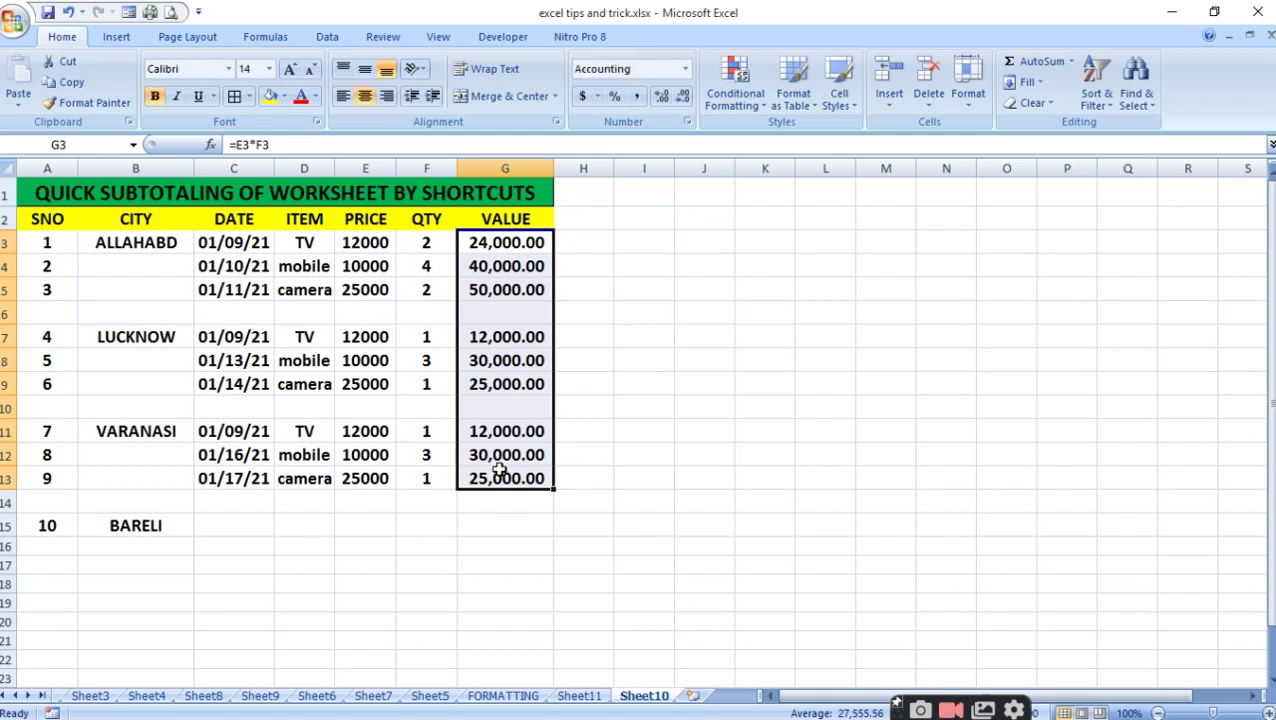
key(F5)
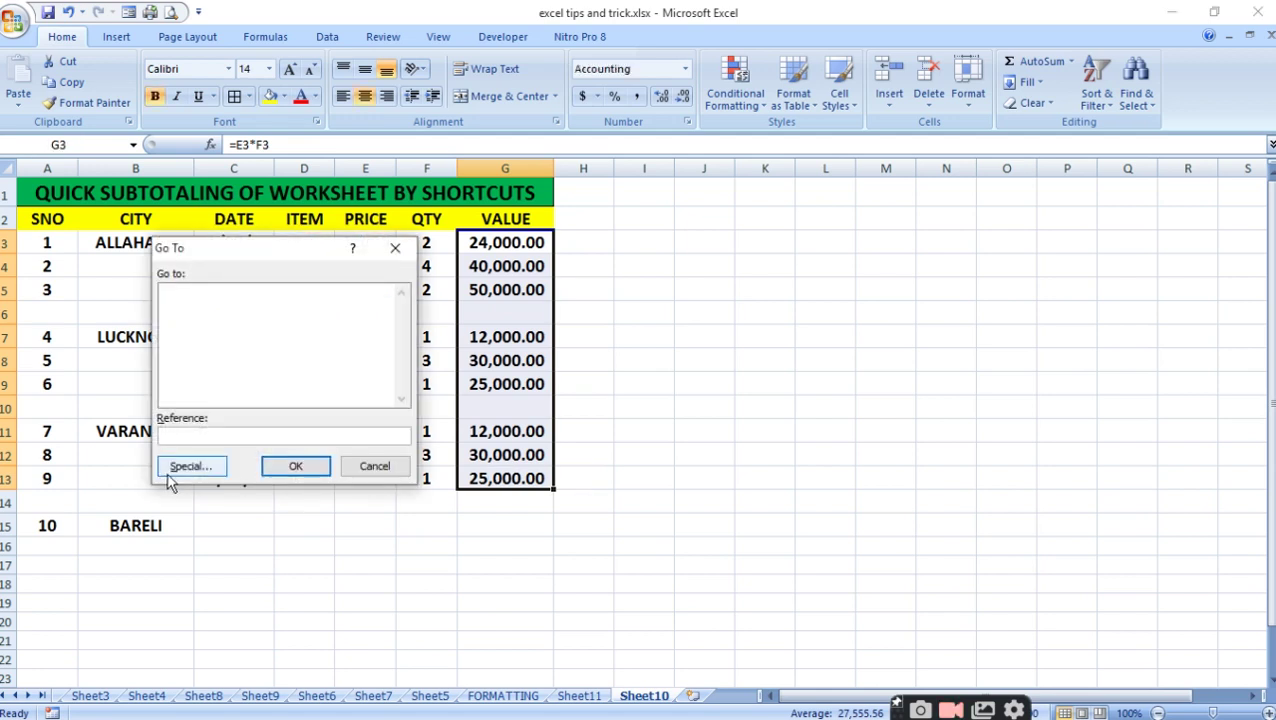
click(177, 482)
click(166, 390)
click(301, 496)
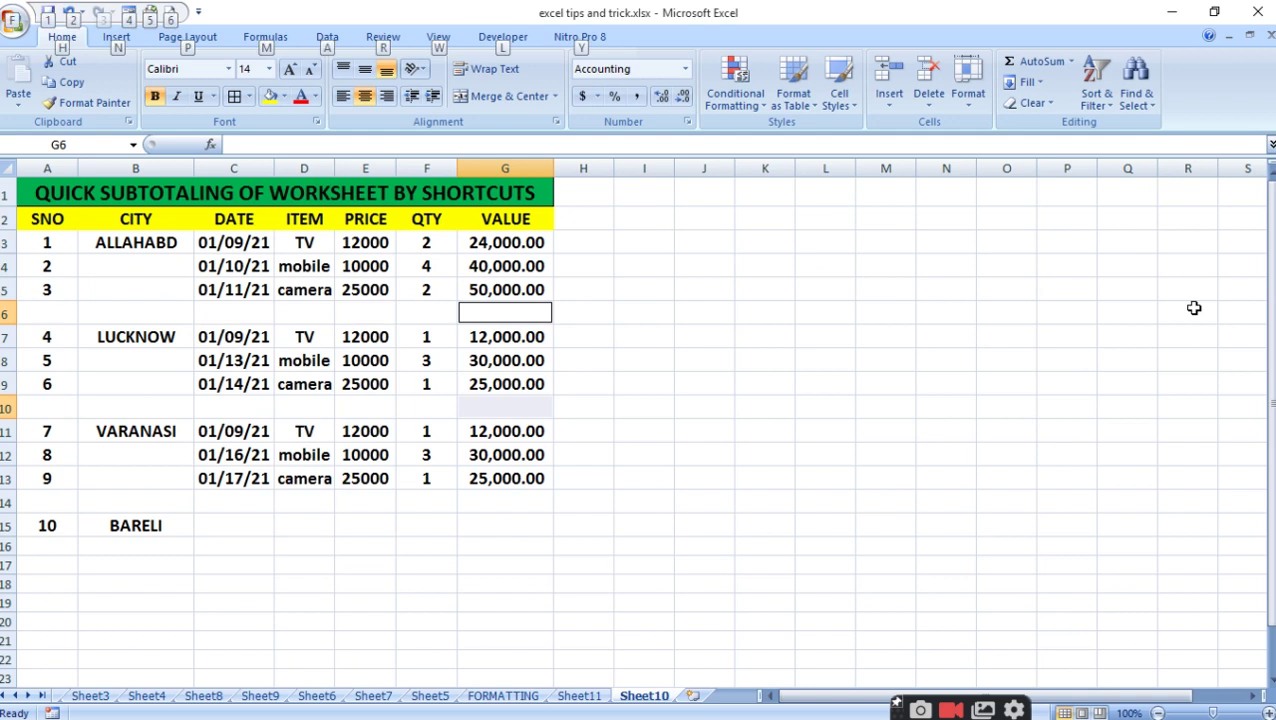
key(alt+equal)
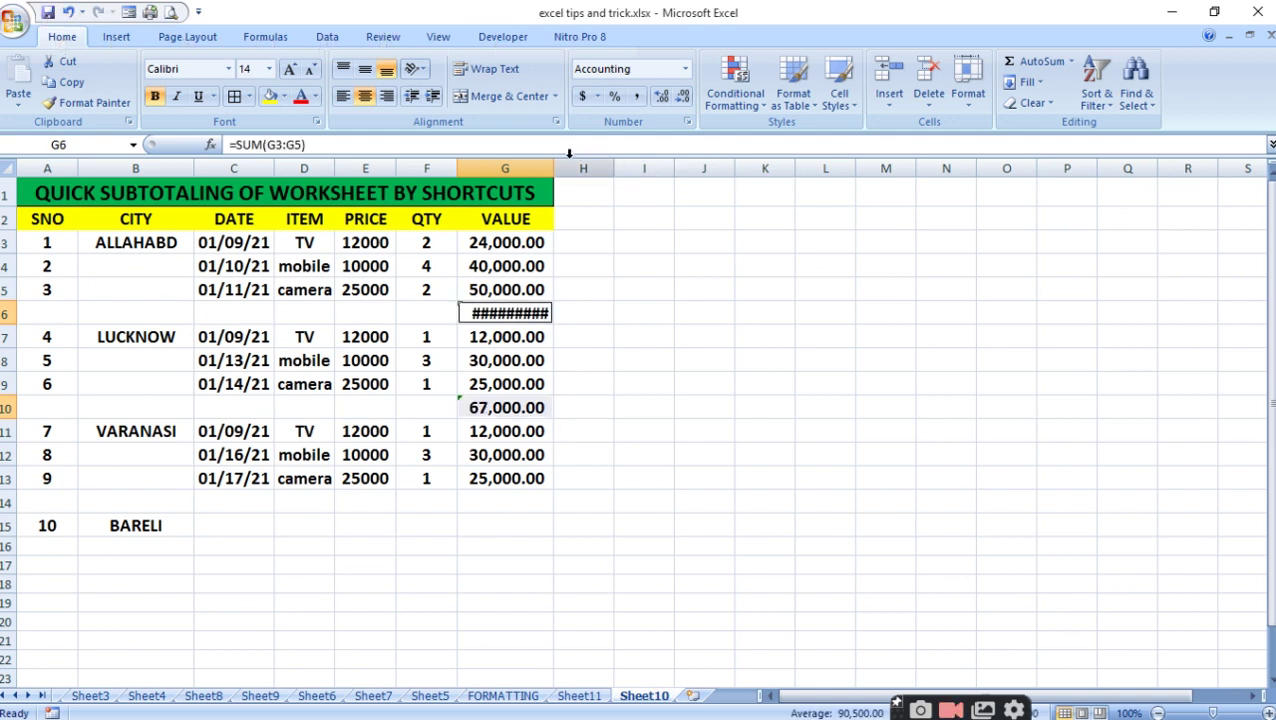
drag(548, 175, 597, 172)
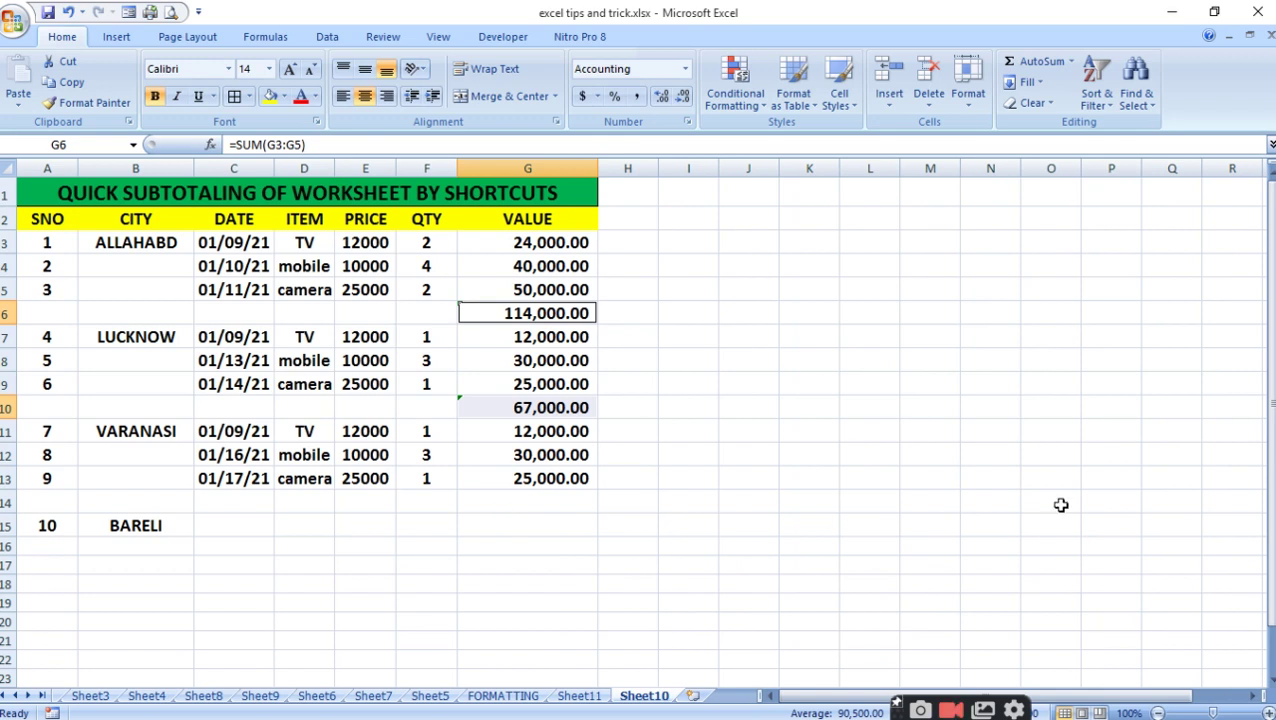
key(ctrl+z)
key(ctrl+z)
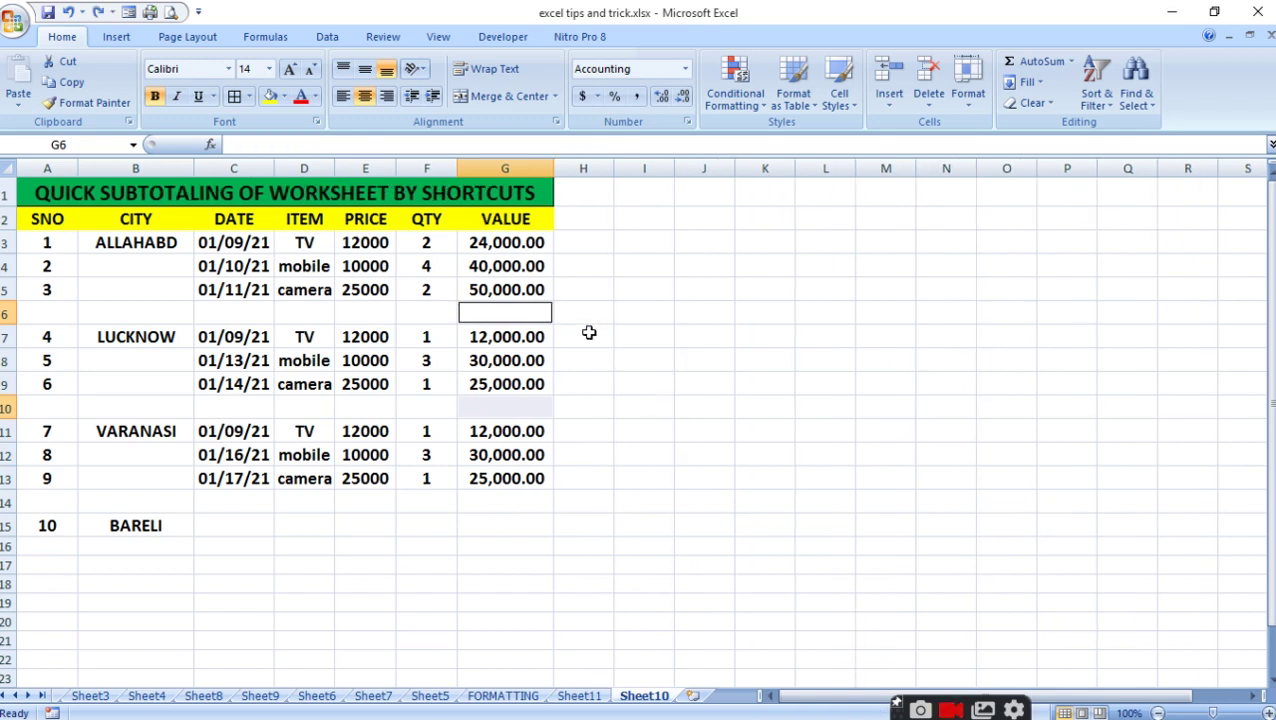
AutoSum the blank VALUE cells G6, G10 and G14 via Go To Special Blanks, and widen column G
drag(517, 240, 521, 505)
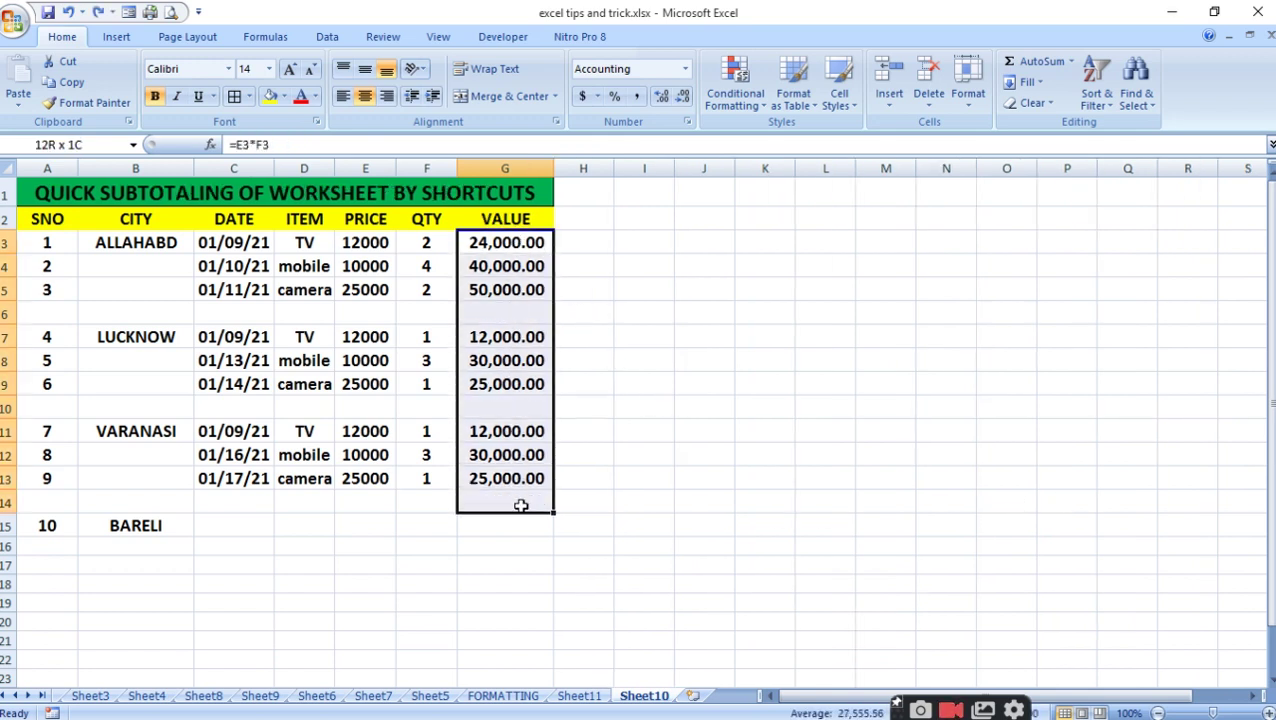
drag(521, 505, 521, 505)
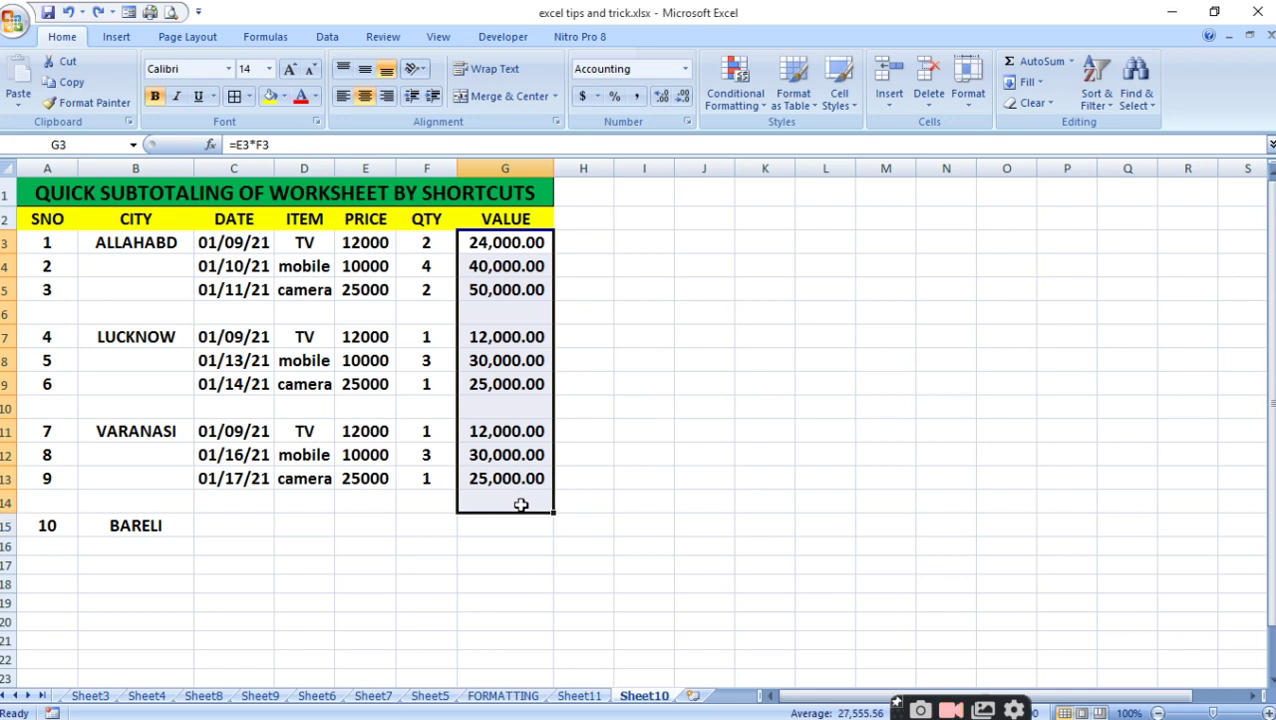
key(F5)
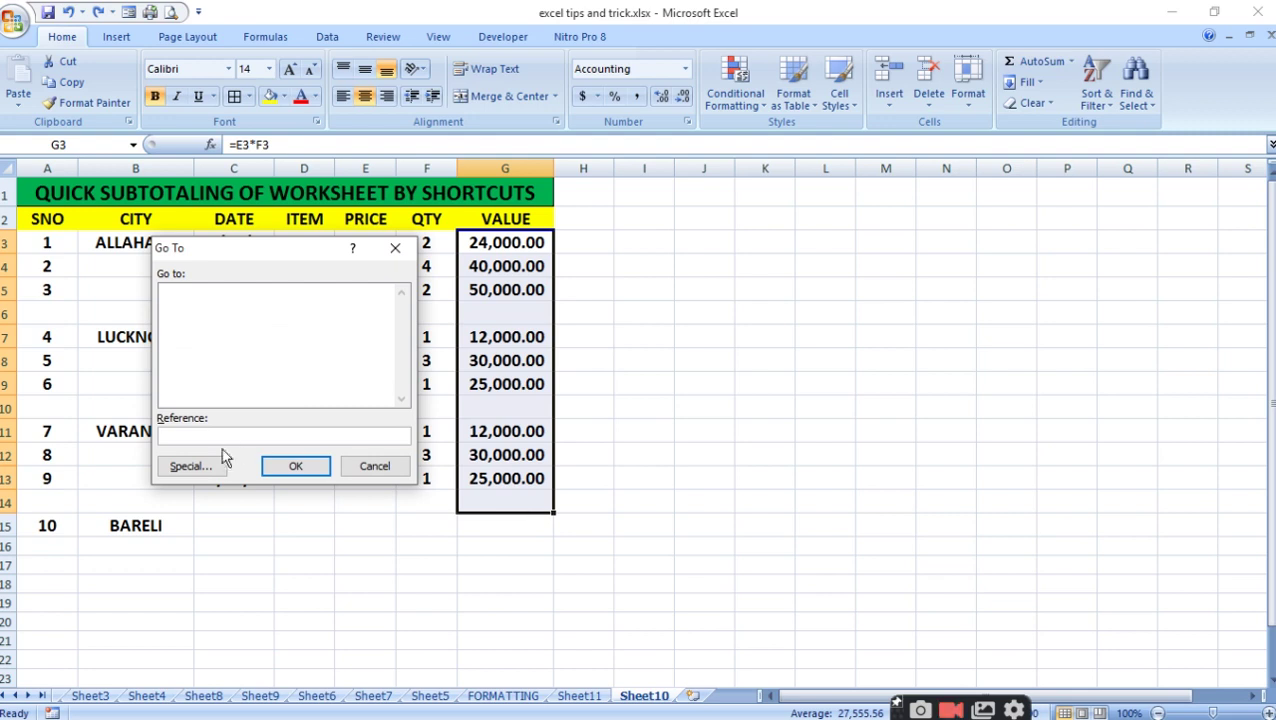
click(215, 469)
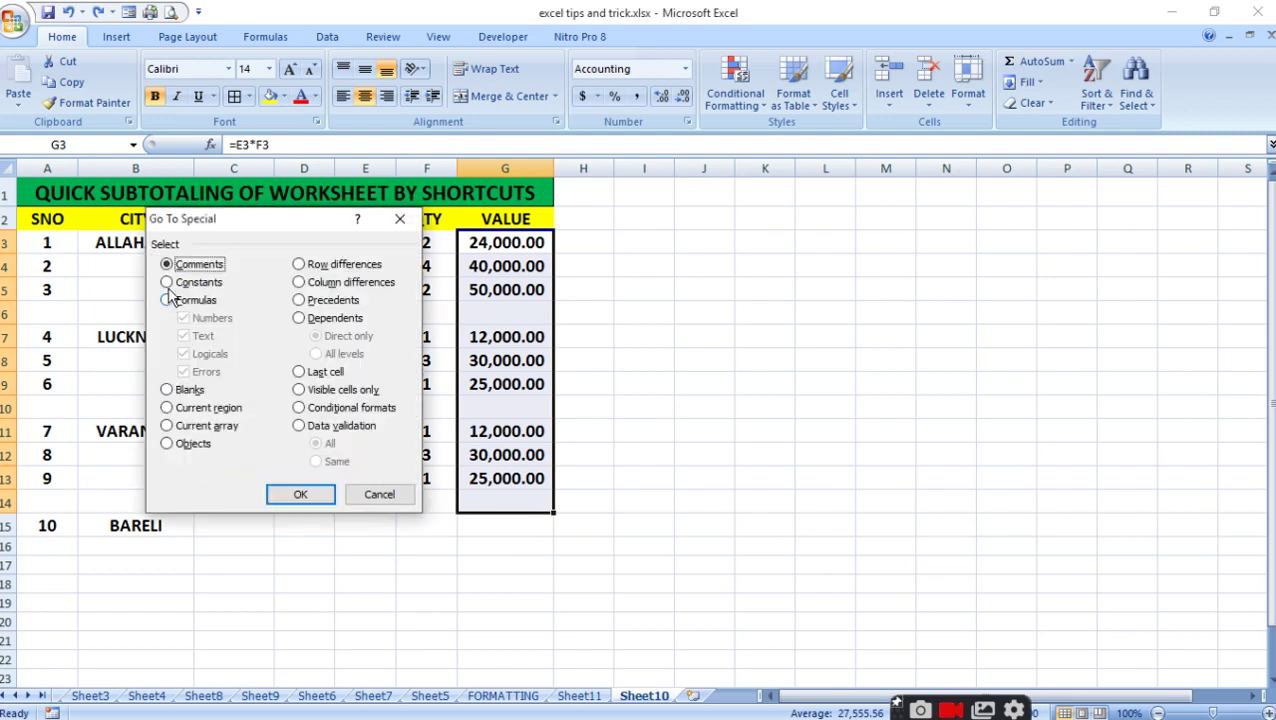
click(166, 390)
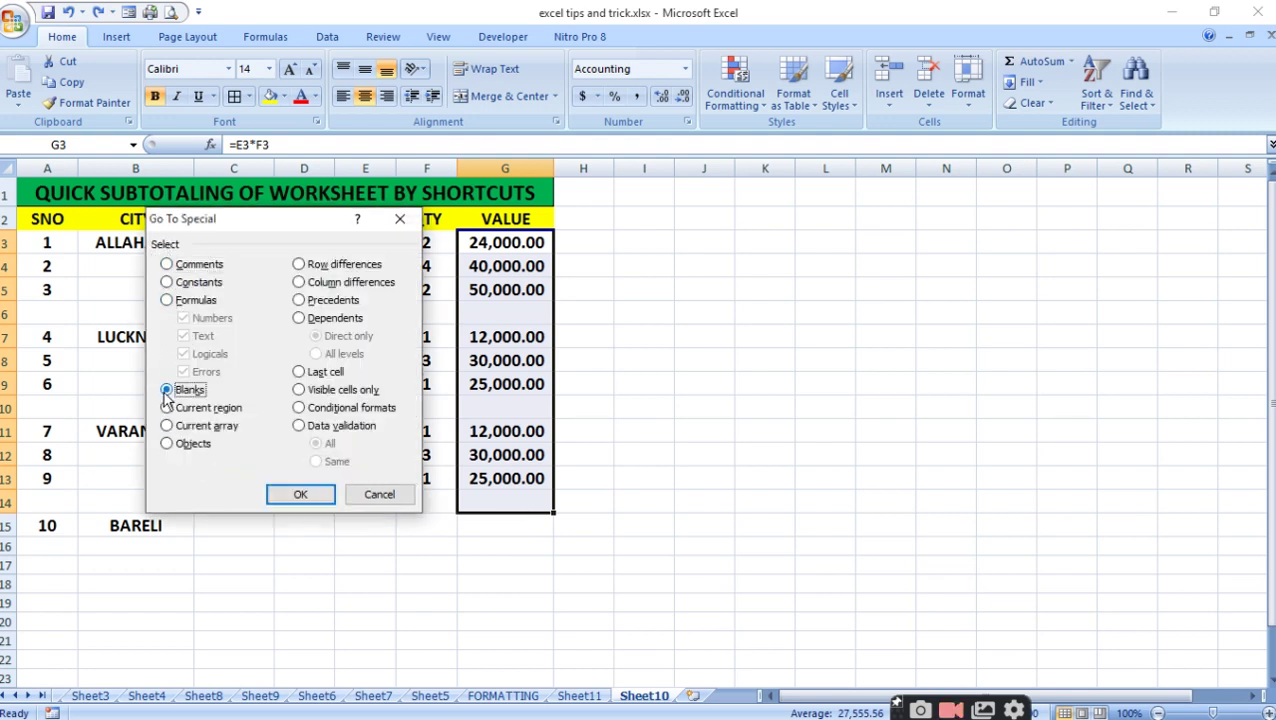
click(296, 496)
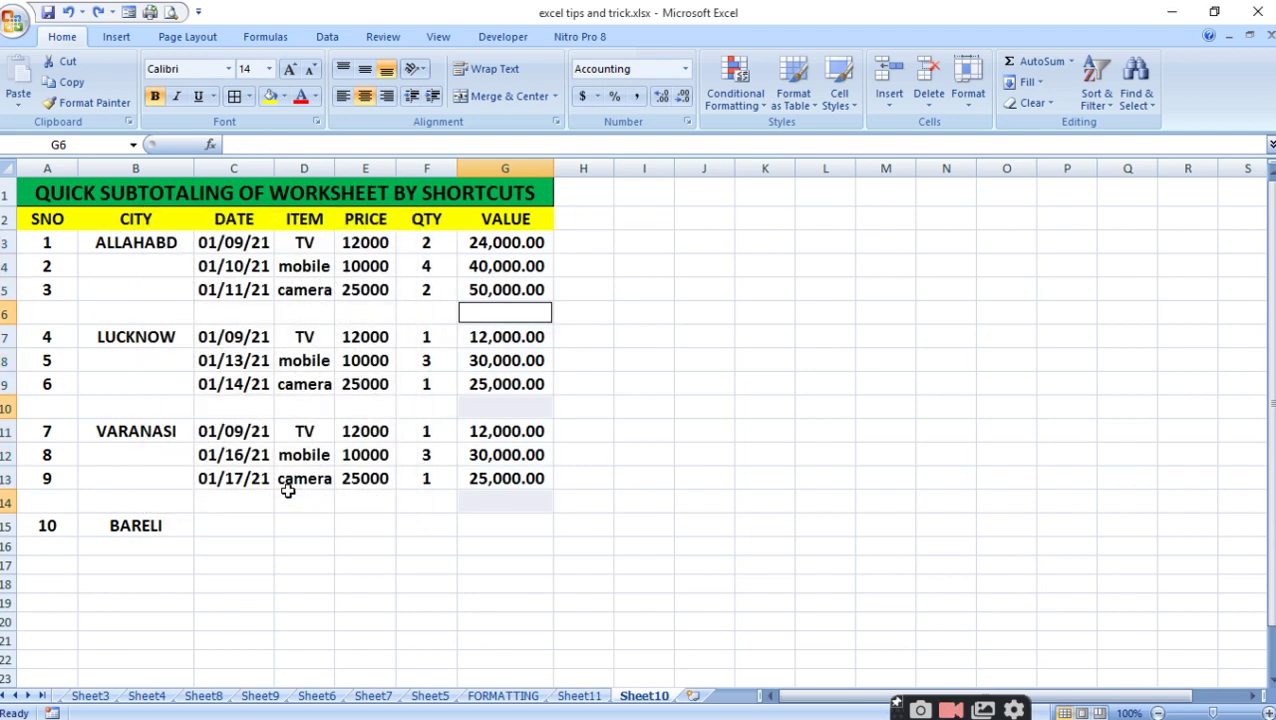
key(alt+equal)
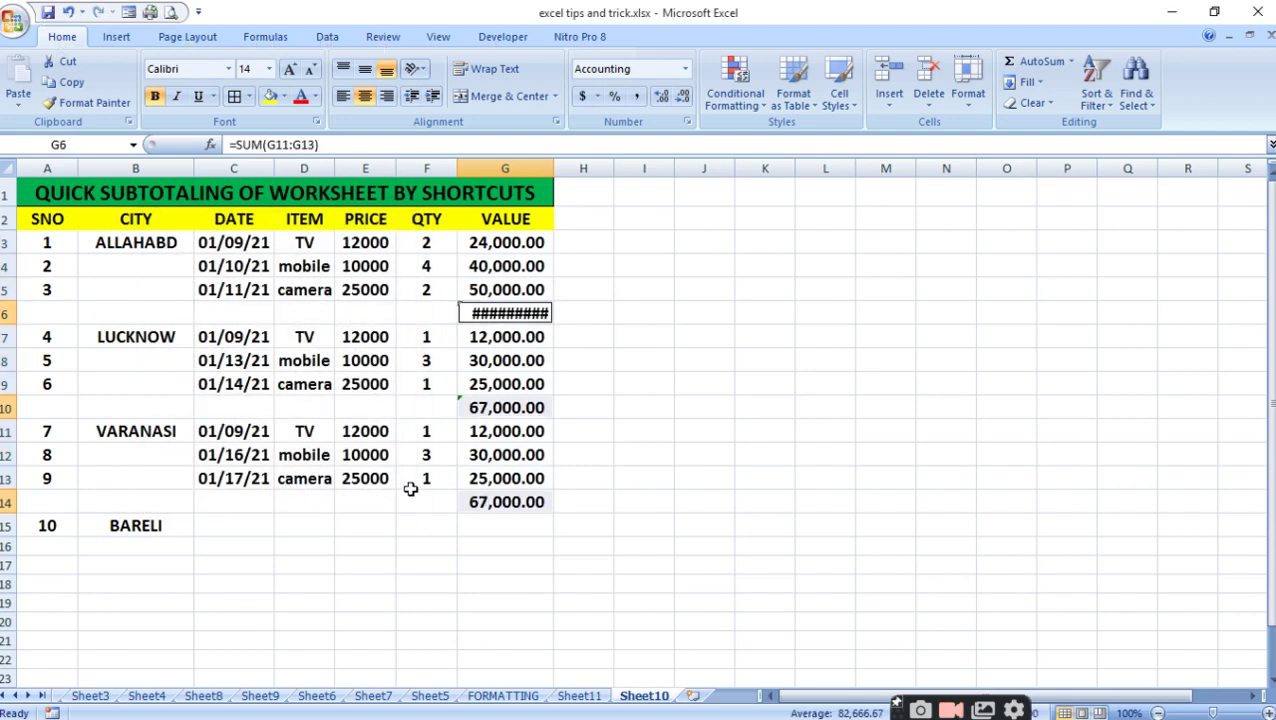
drag(553, 168, 591, 176)
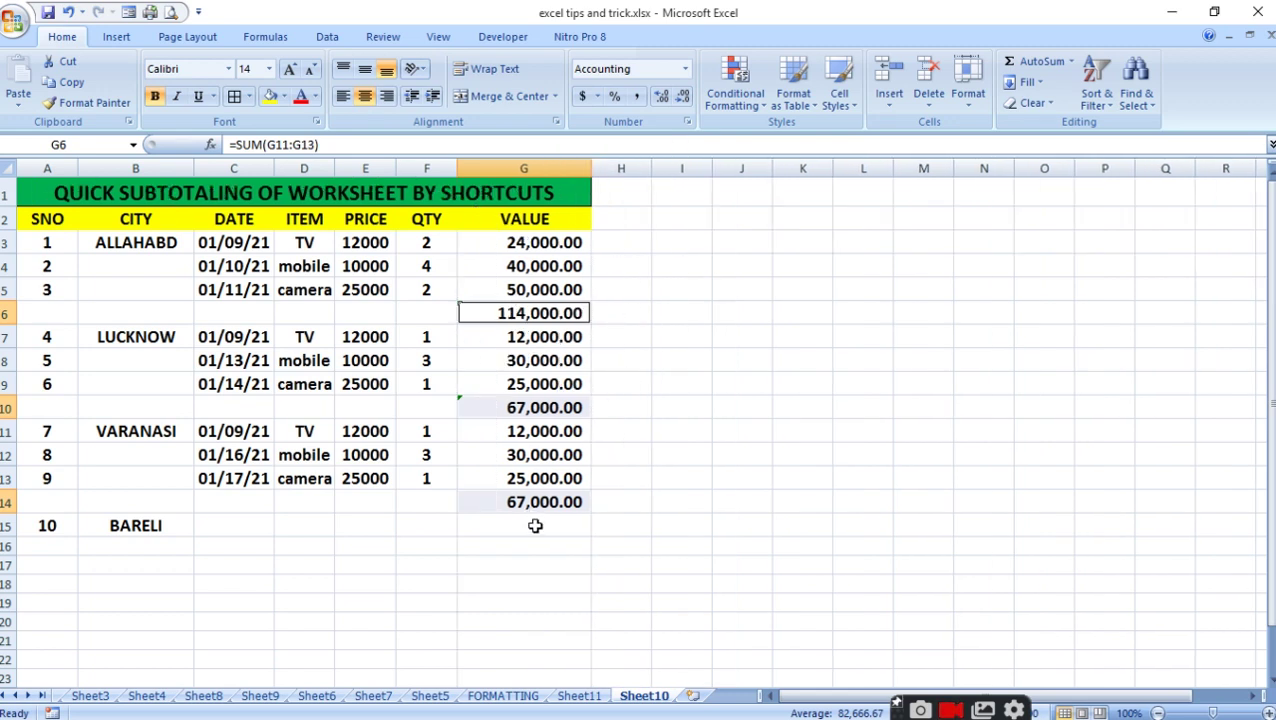
AutoSum the blank QTY cells F6, F10 and F14 via Go To Special Blanks in F3:F14
drag(422, 242, 419, 502)
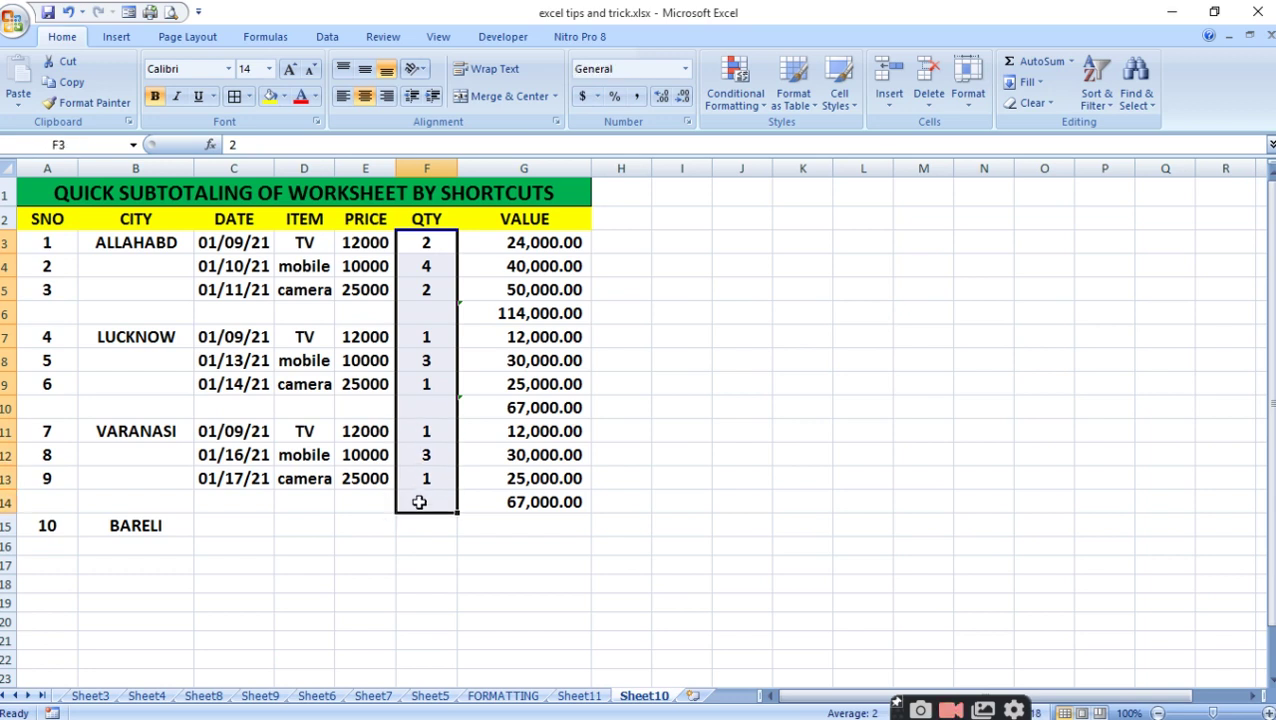
key(ctrl+g)
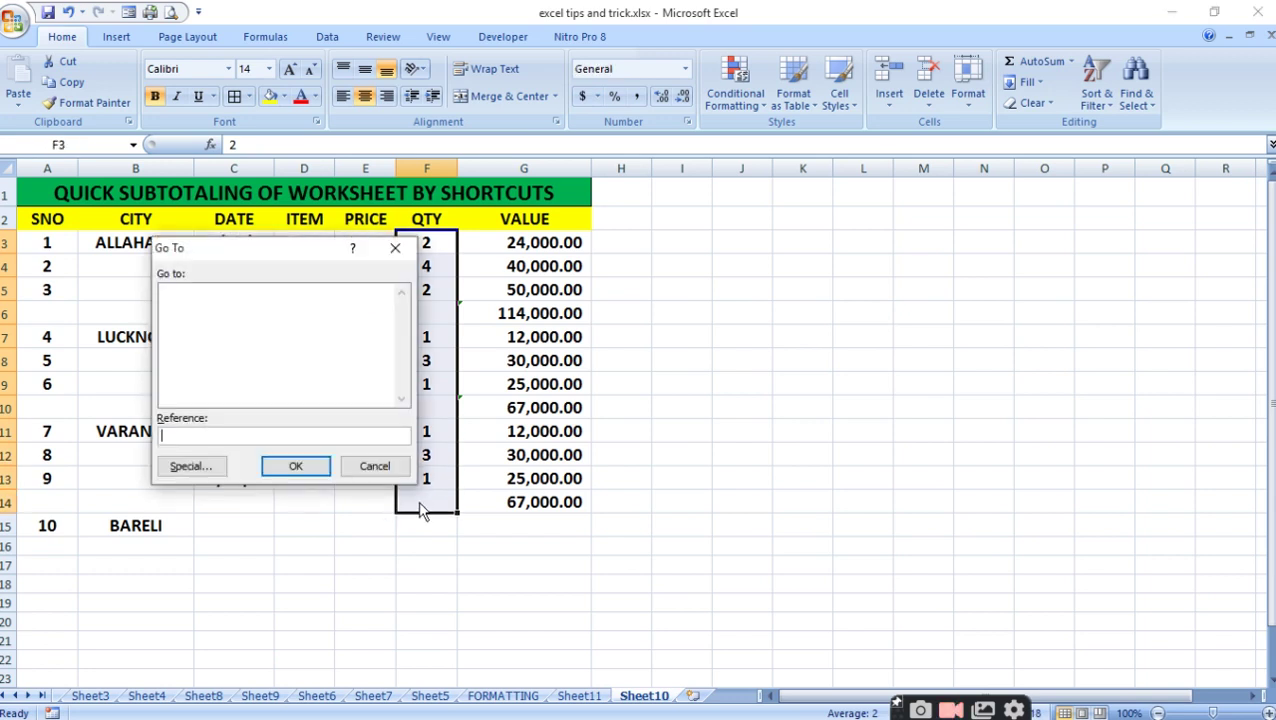
click(183, 470)
click(180, 391)
click(306, 494)
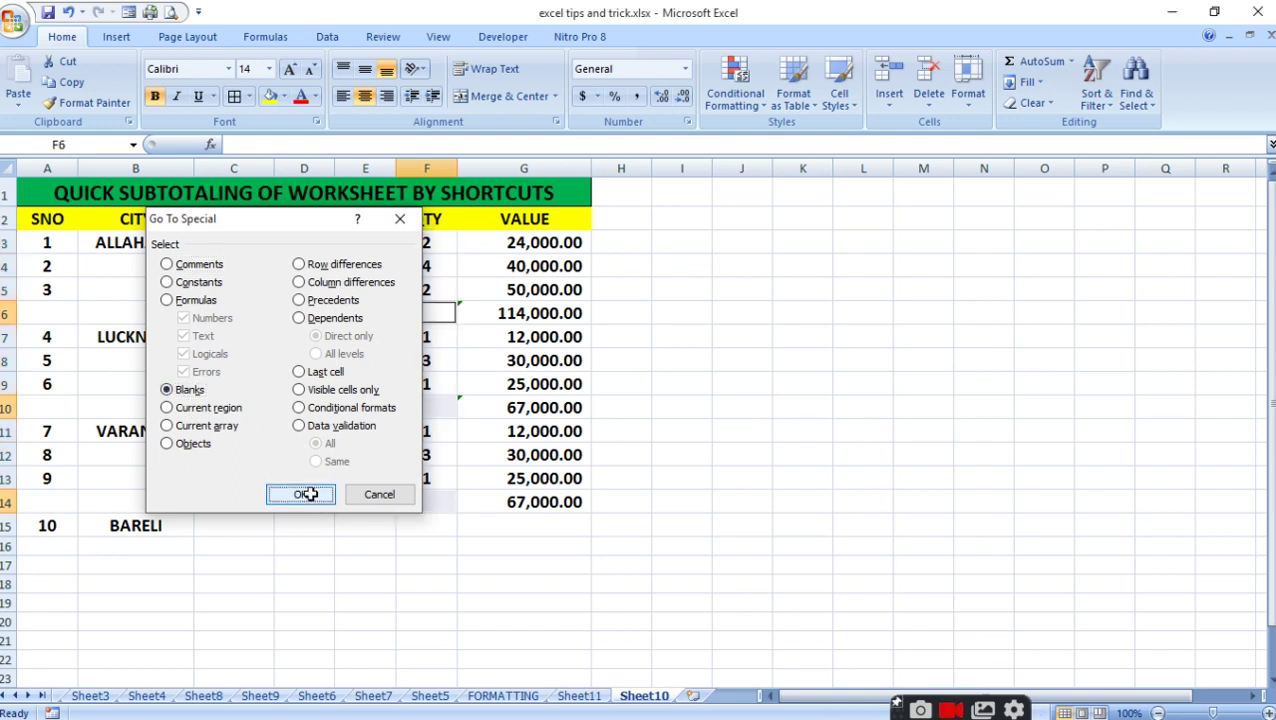
key(alt+equal)
key(ctrl+Return)
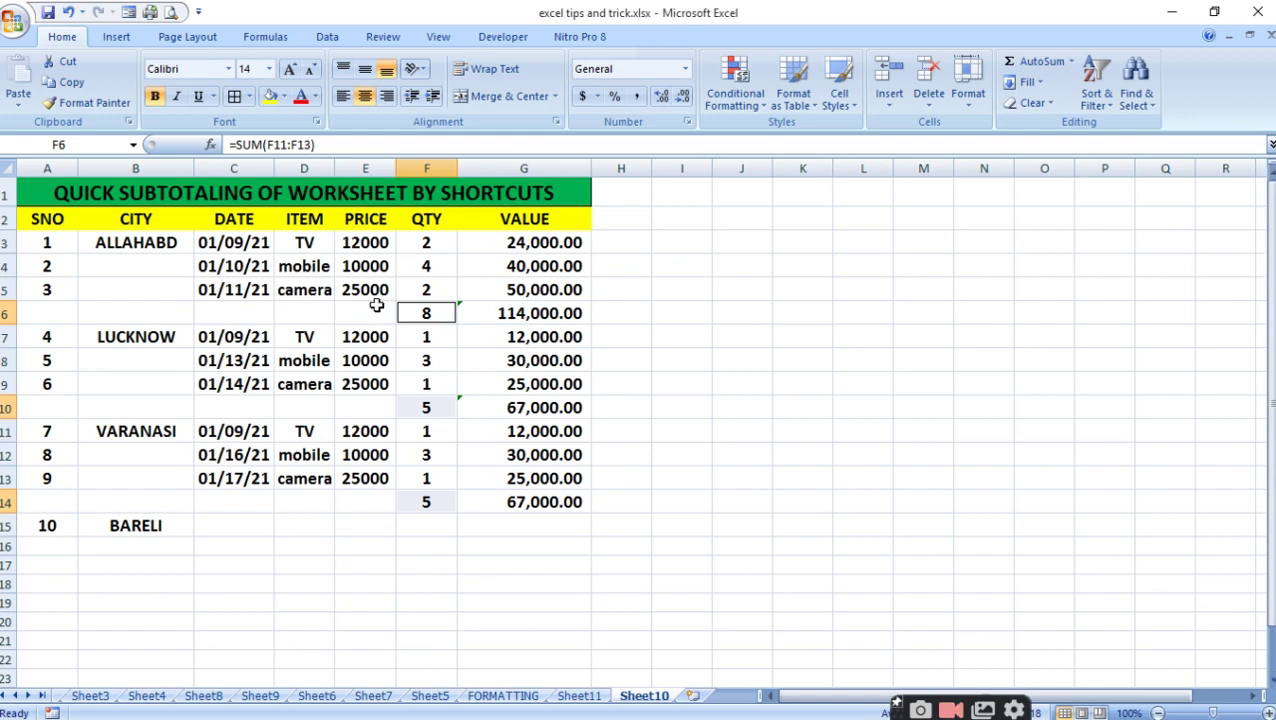
click(427, 313)
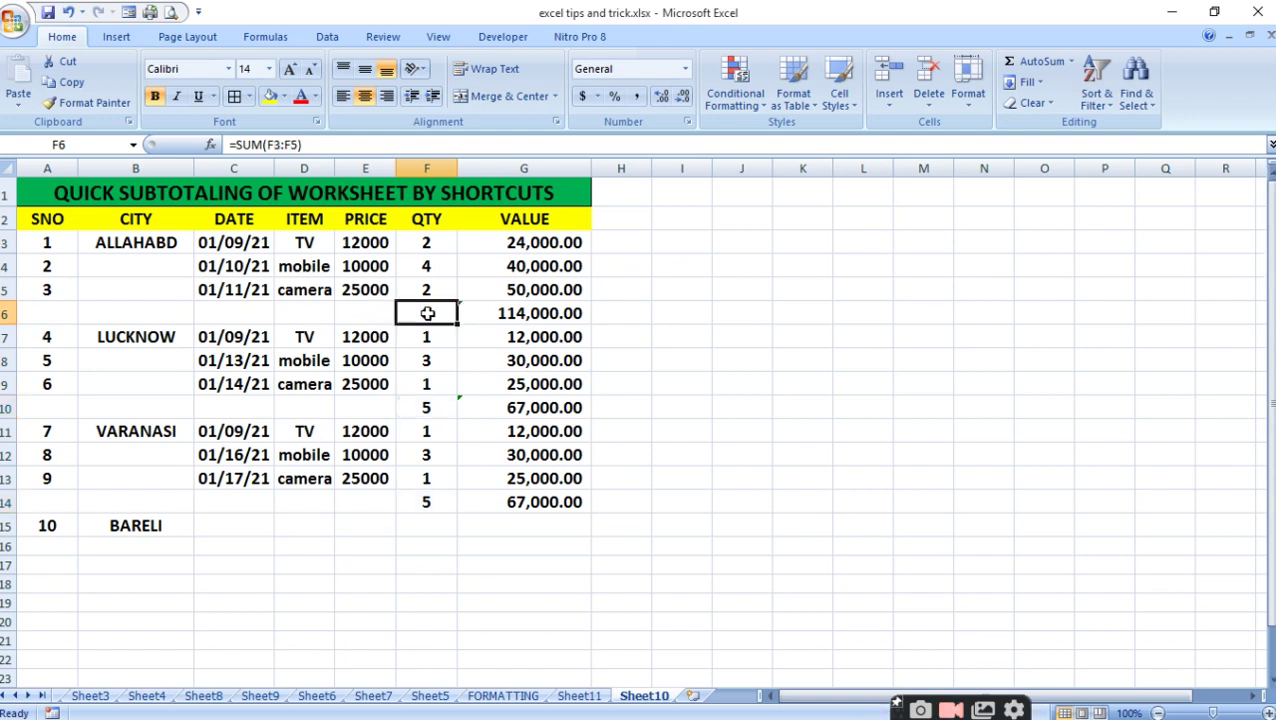
drag(427, 313, 570, 313)
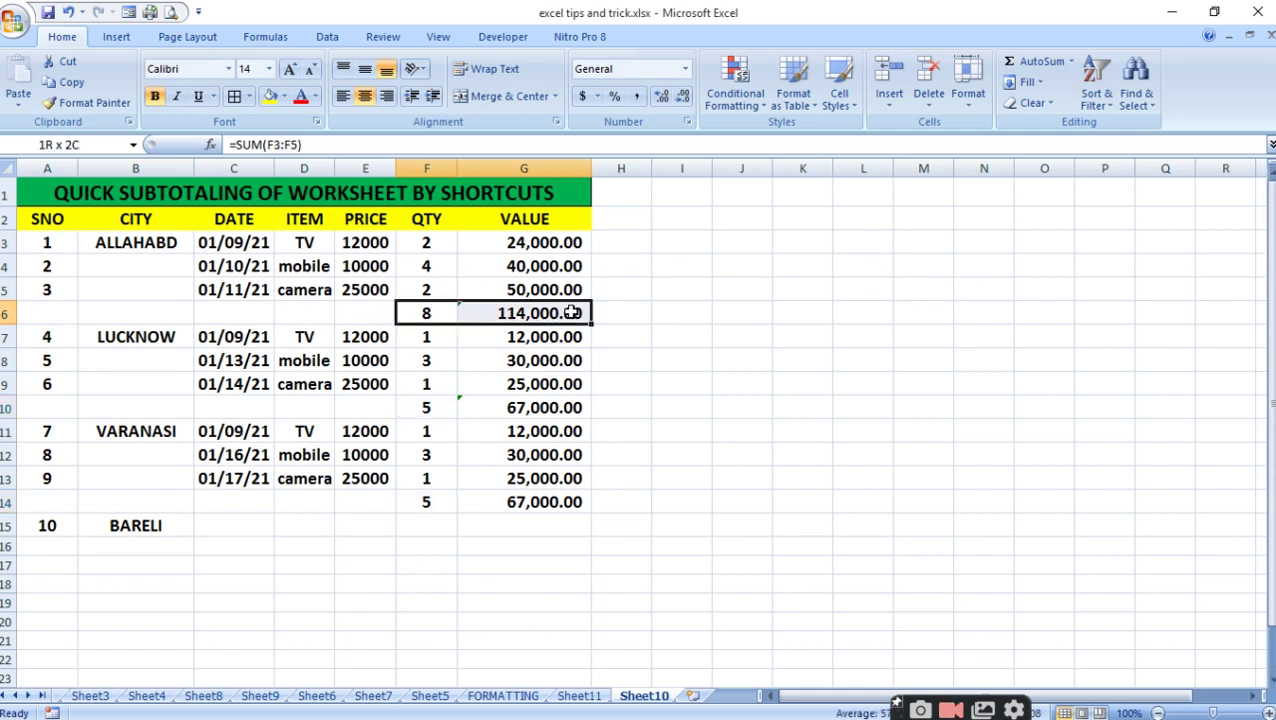
Fill the subtotal cells F6:G6, F10:G10 and F14:G14 with yellow
click(268, 100)
drag(418, 407, 578, 407)
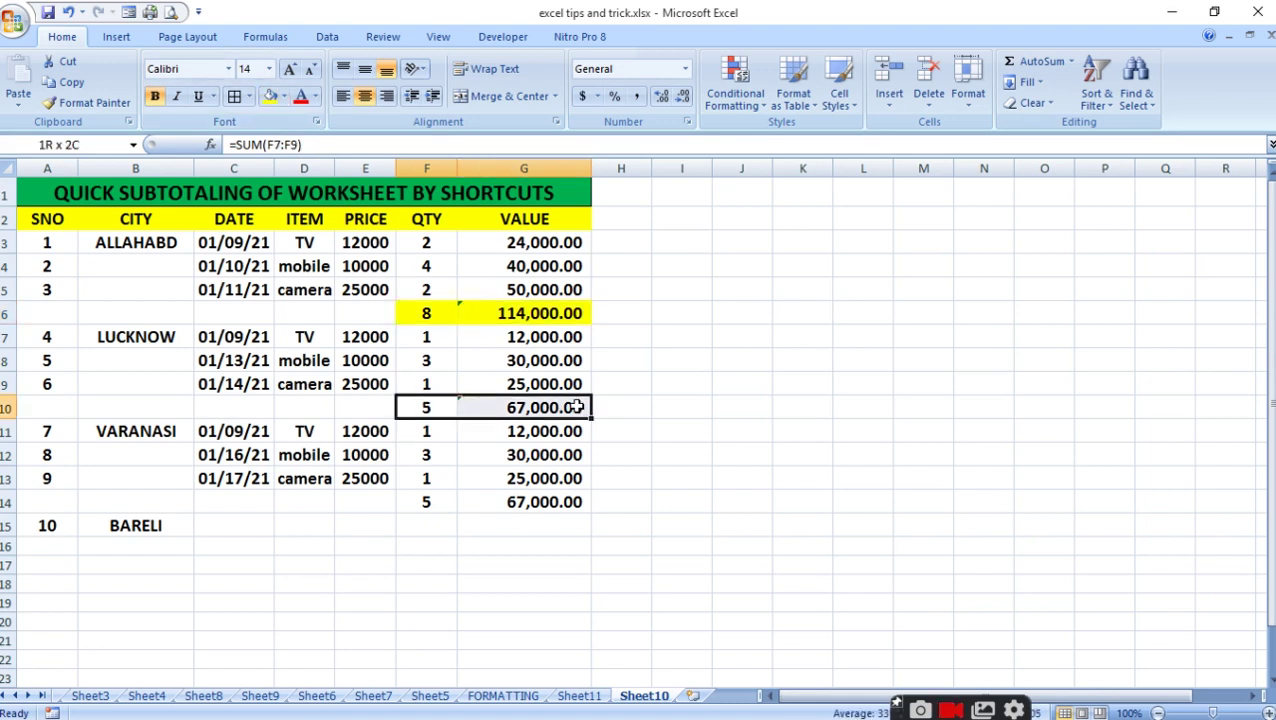
click(270, 95)
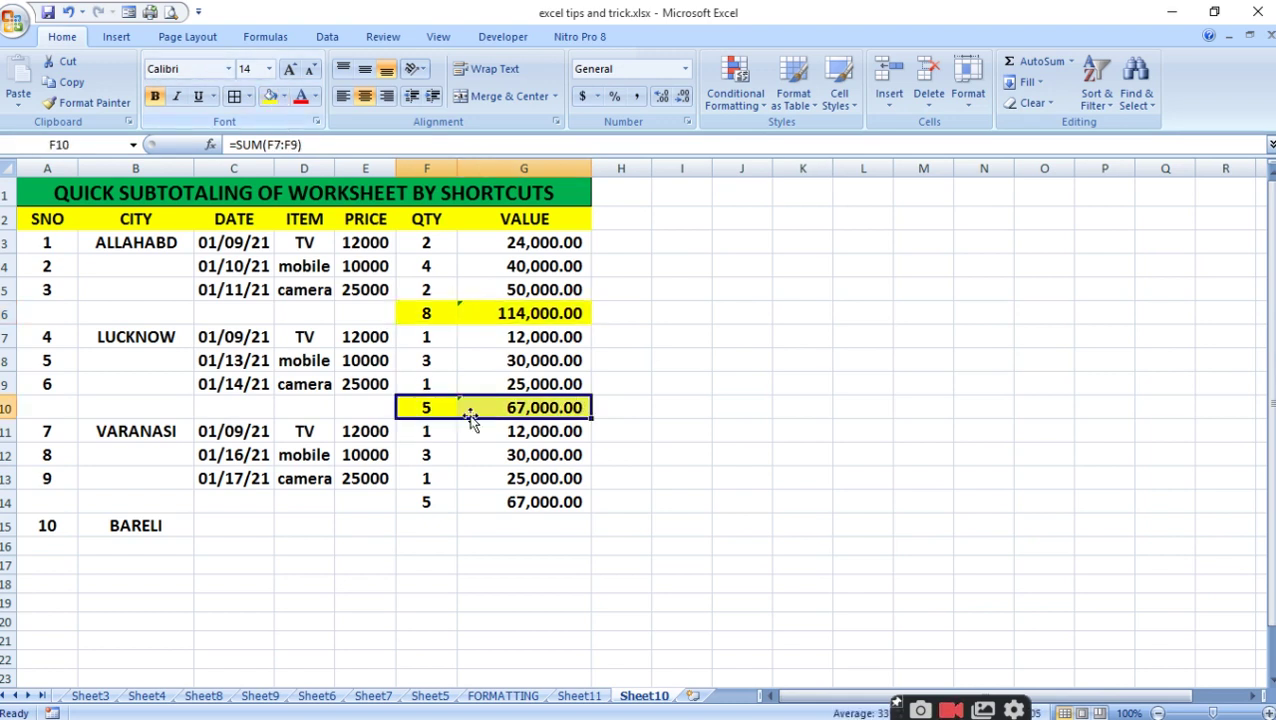
drag(424, 502, 568, 502)
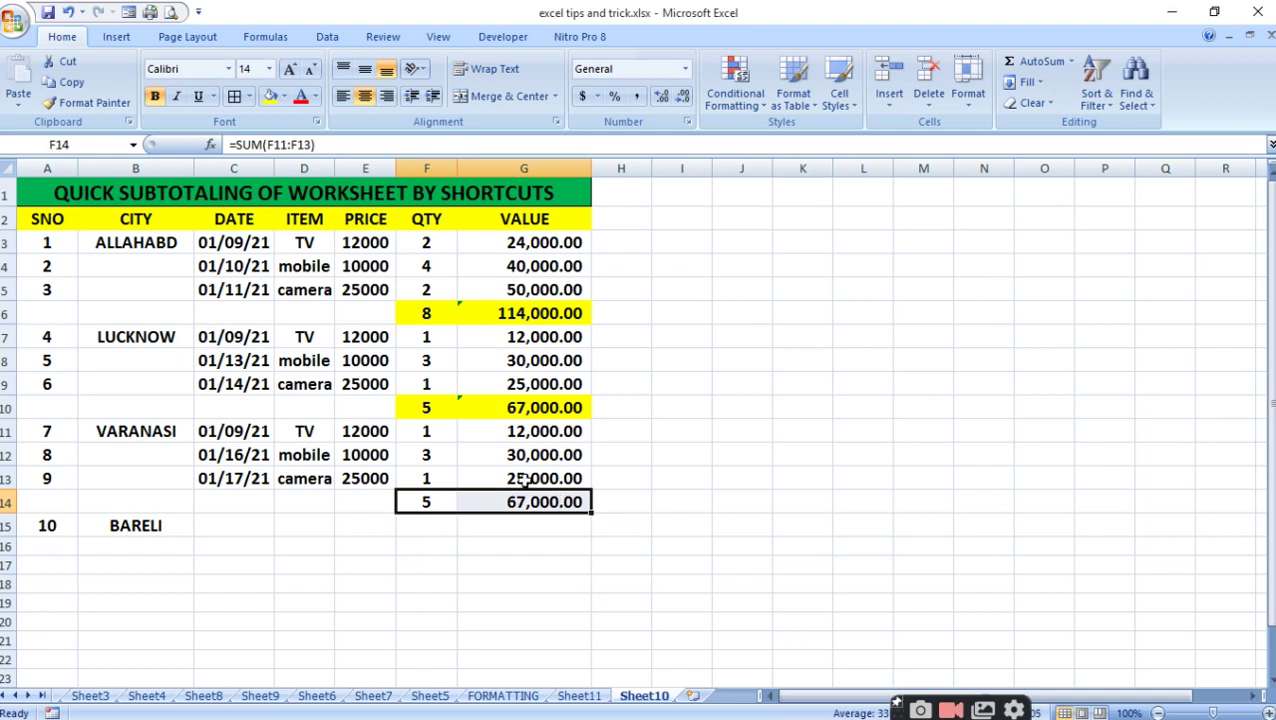
click(270, 95)
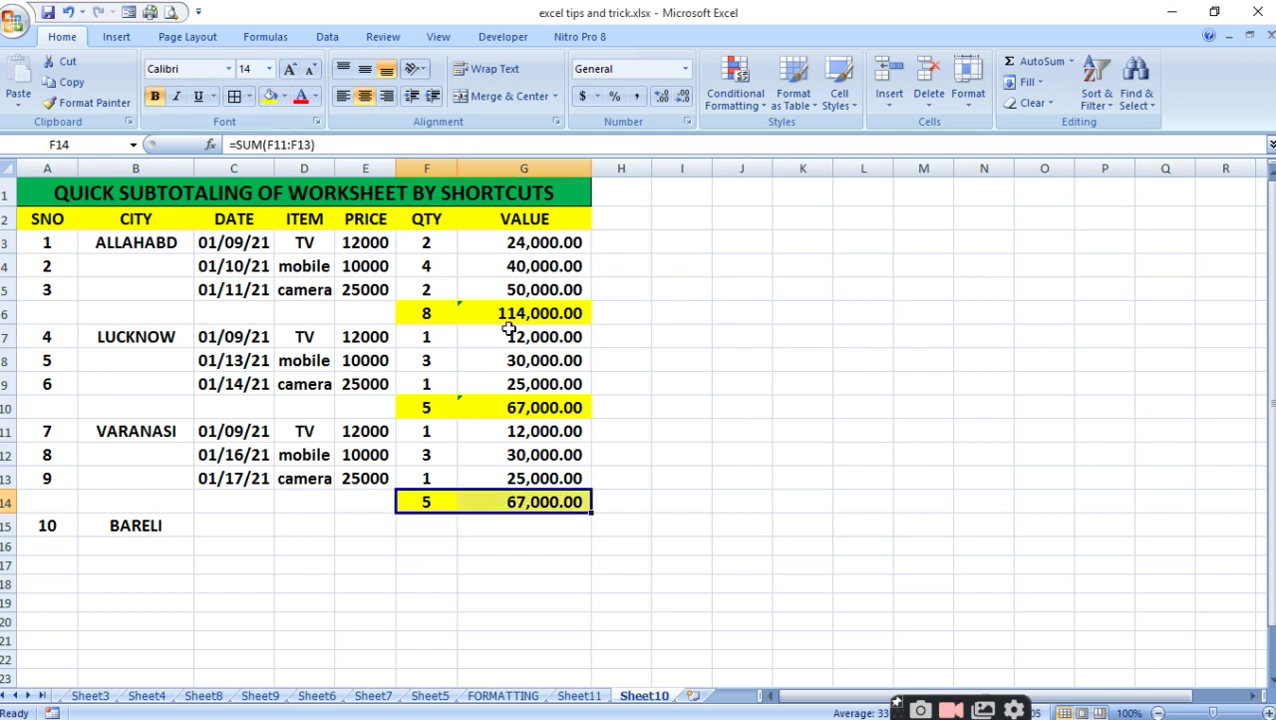